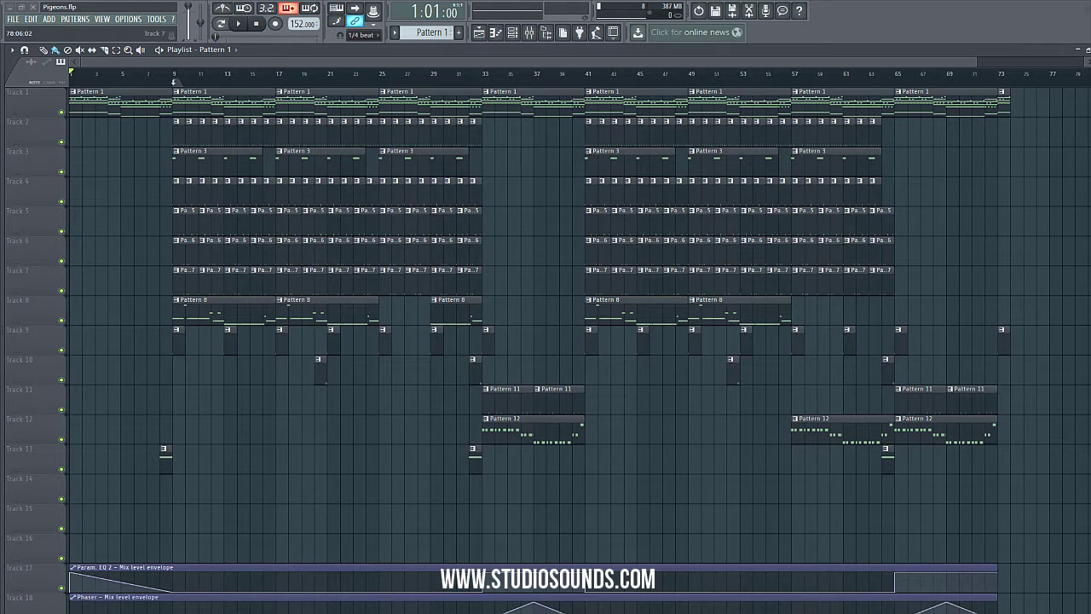
- Play the full song arrangement, stop the playback and close the playlist
key(space)
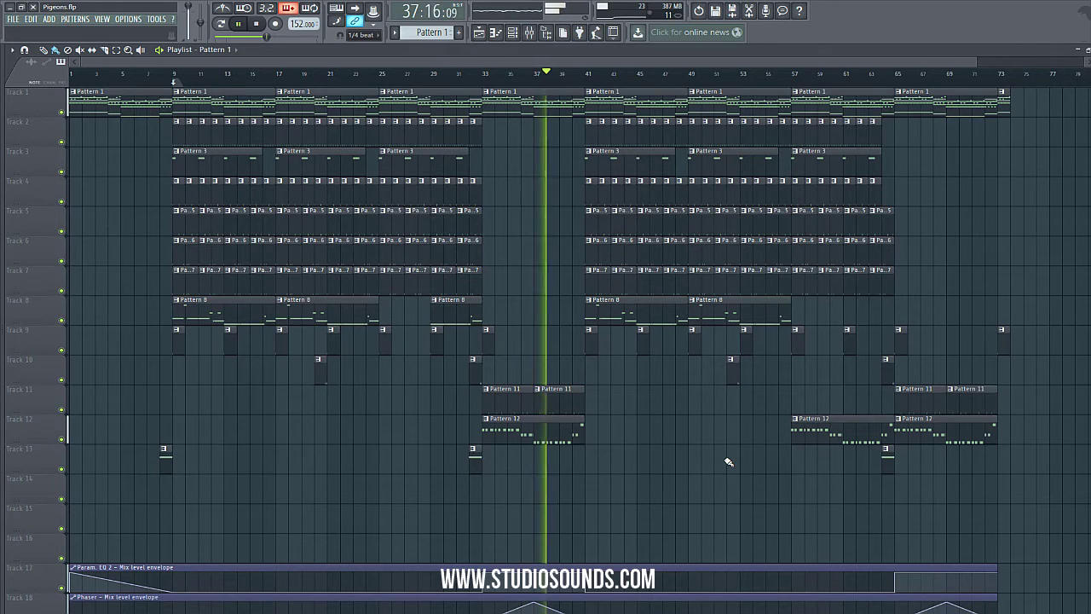
click(259, 25)
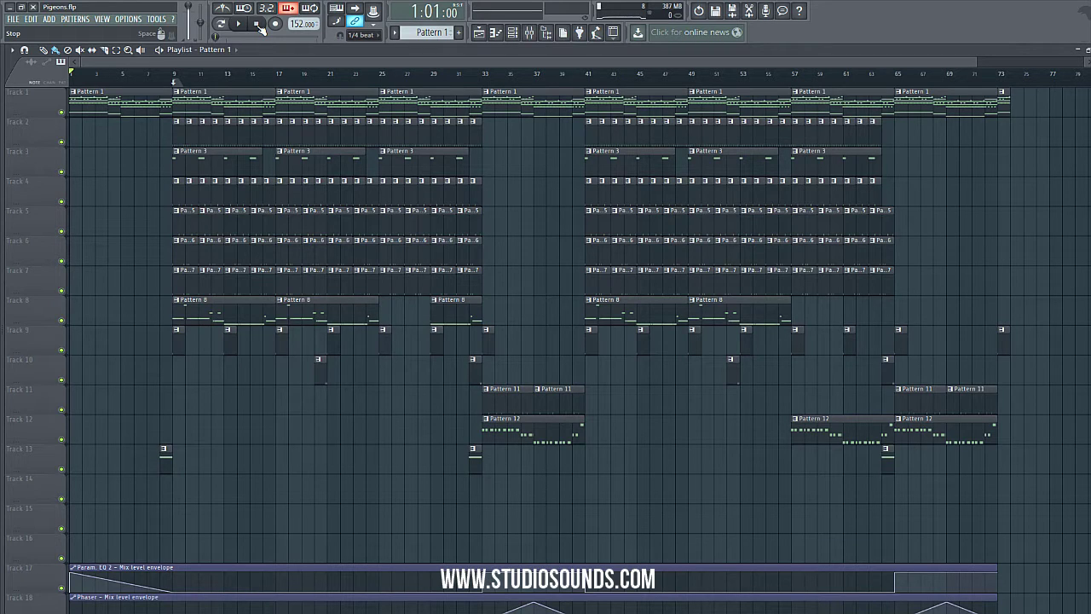
click(1087, 49)
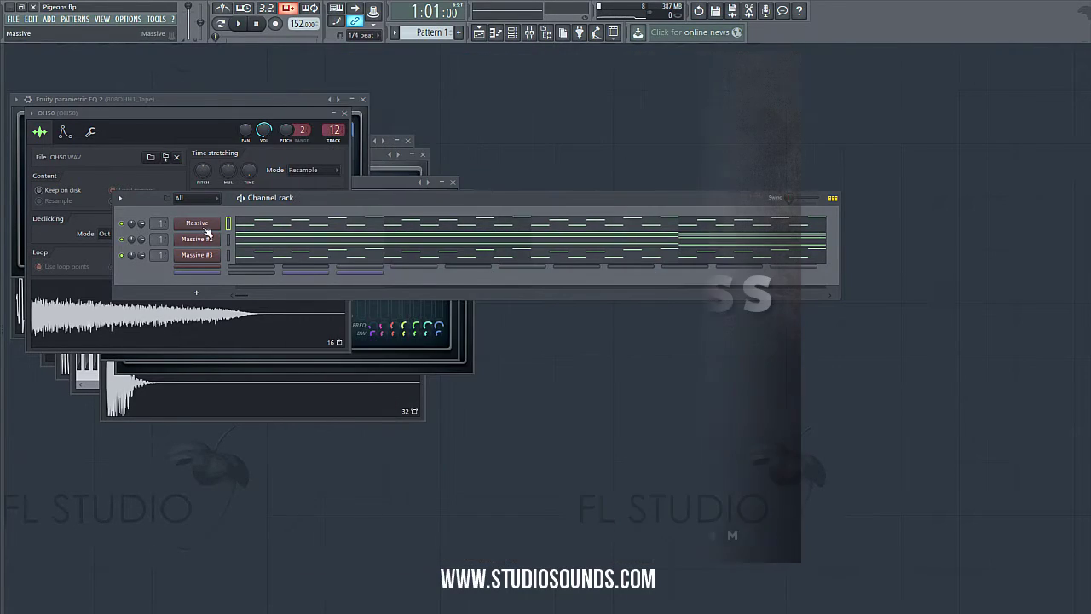
- Solo the first Massive channel of Pattern 1 and display its synth window
click(214, 254)
drag(540, 217, 641, 224)
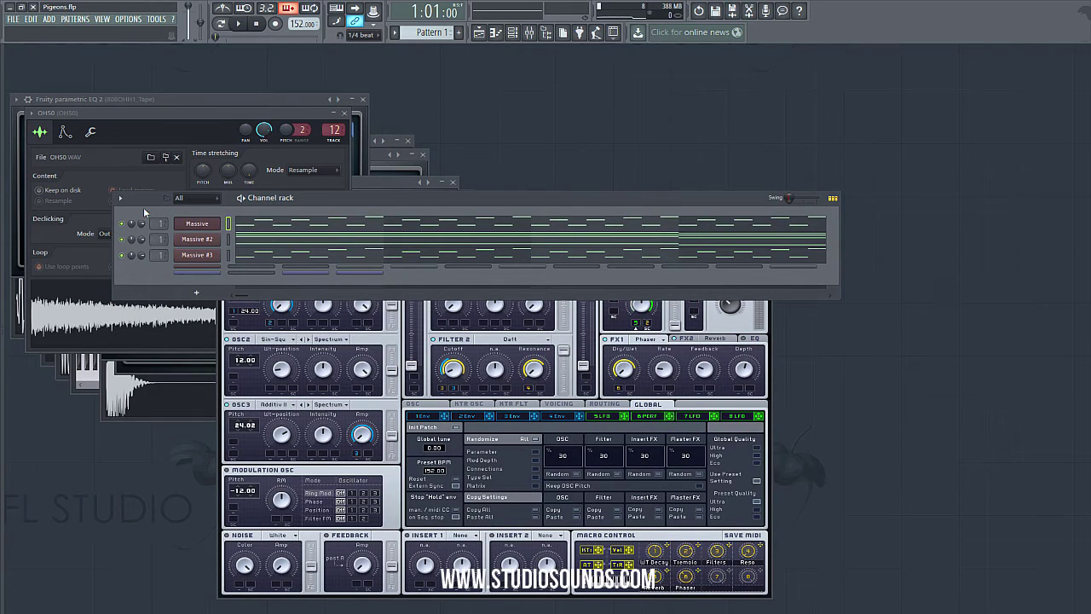
right_click(123, 223)
click(137, 232)
click(220, 224)
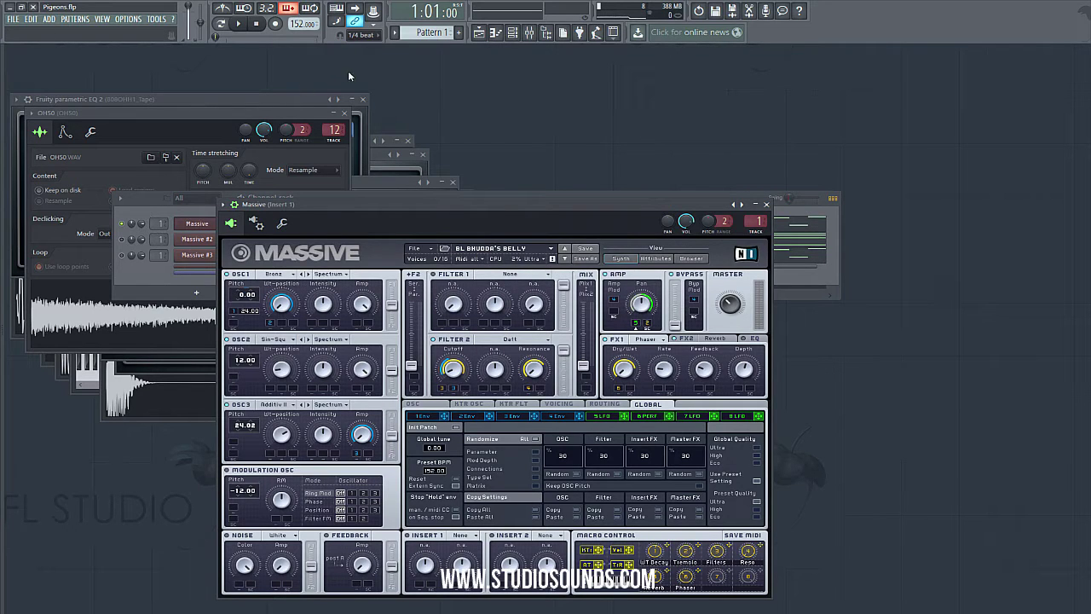
- Bring the channel rack forward, play back the soloed Massive channel and stop it
key(F6)
click(243, 29)
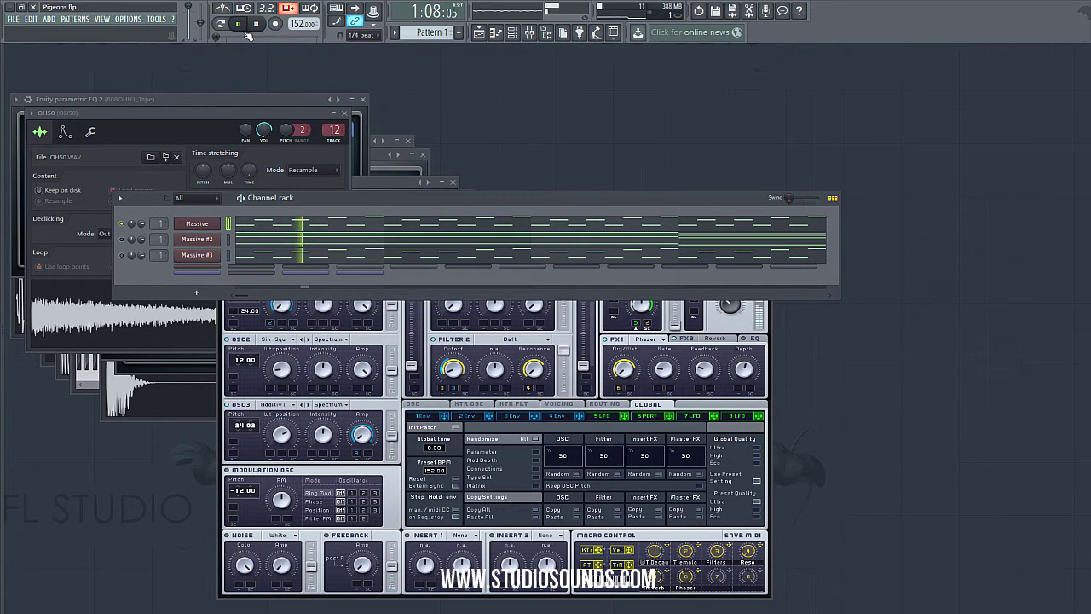
click(260, 28)
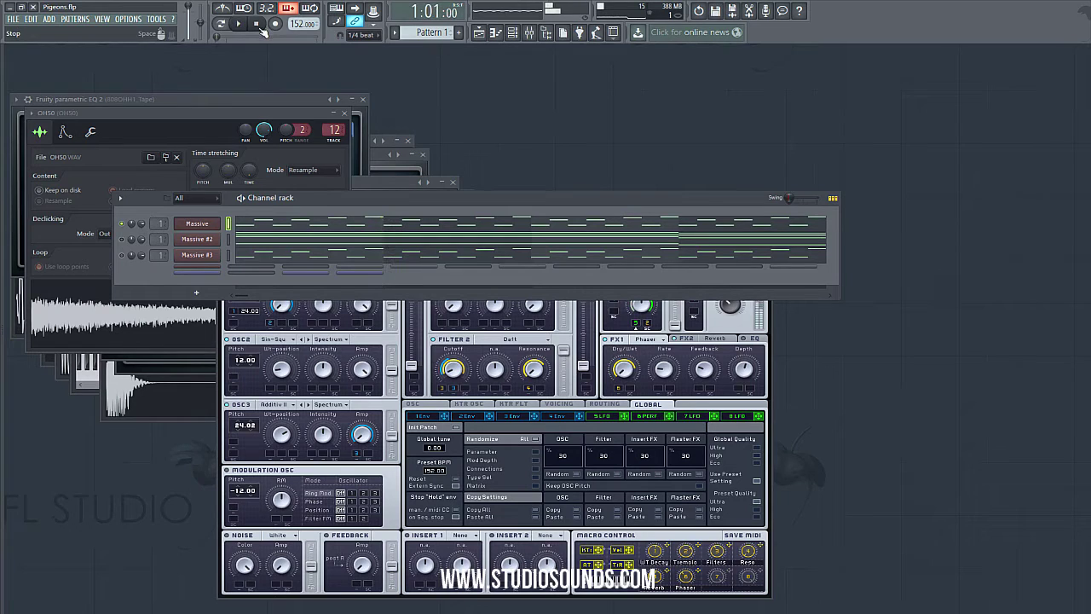
- Display the mixer and select the Master track to examine its effect slots
click(528, 32)
scroll(477, 217, down, 1)
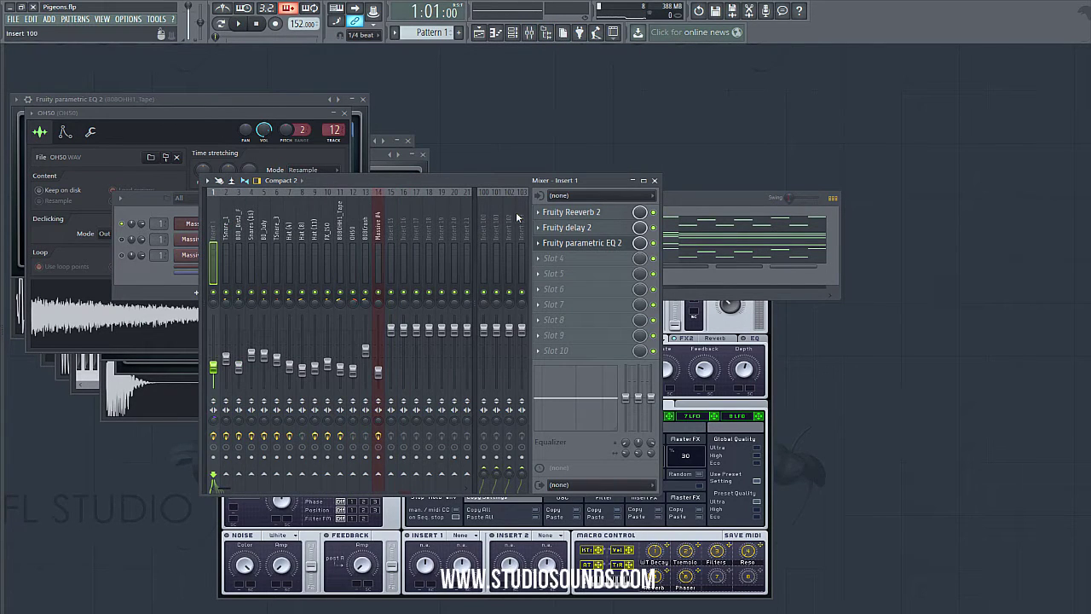
scroll(213, 228, up, 1)
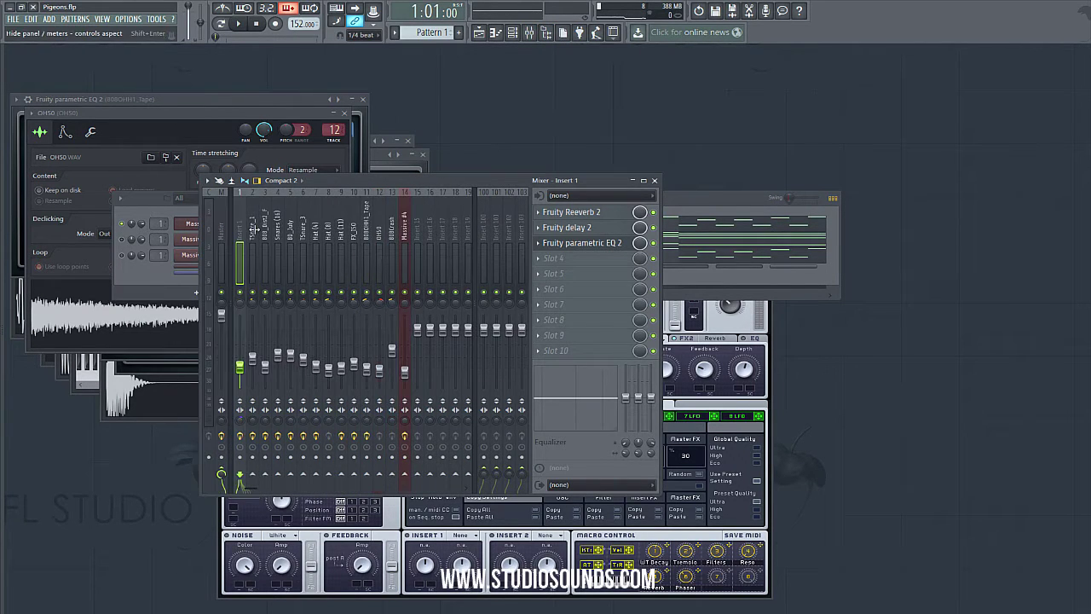
click(224, 229)
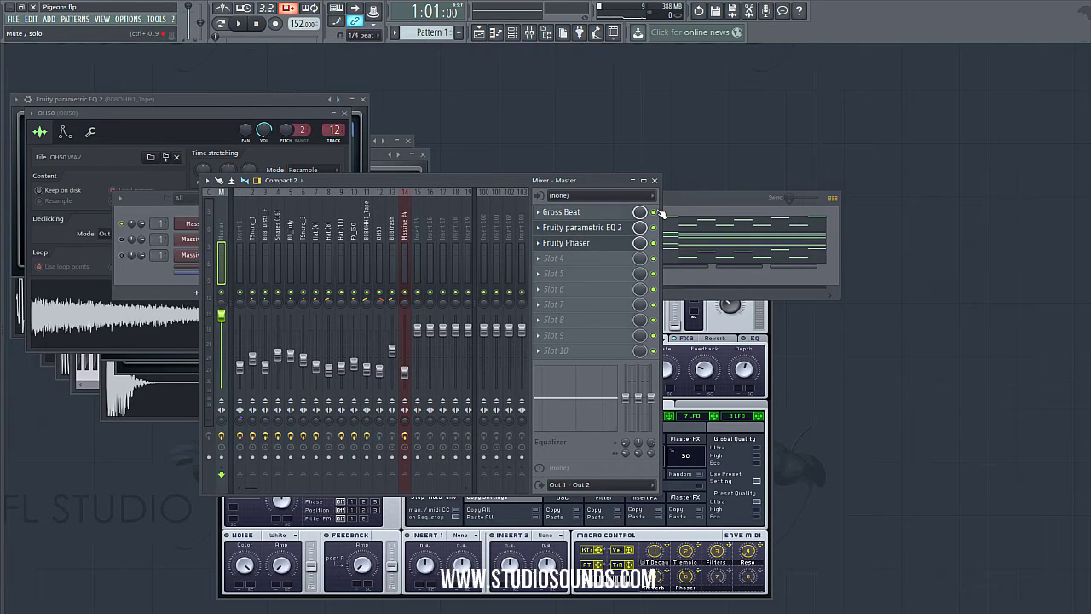
- Play the soloed Massive melody while examining its notes in the piano roll, and stop the playback
click(793, 285)
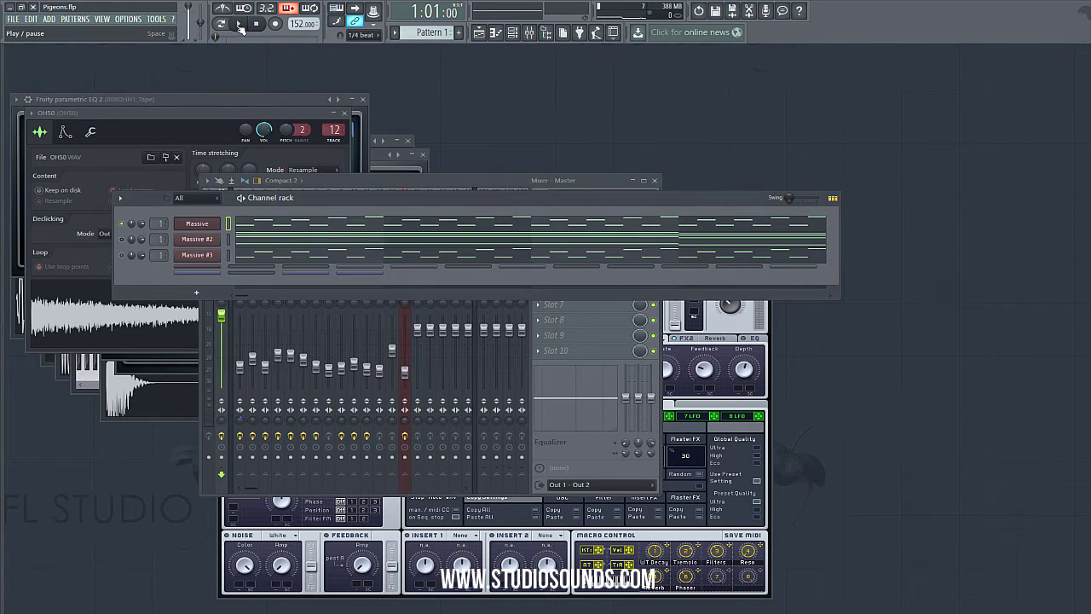
click(241, 26)
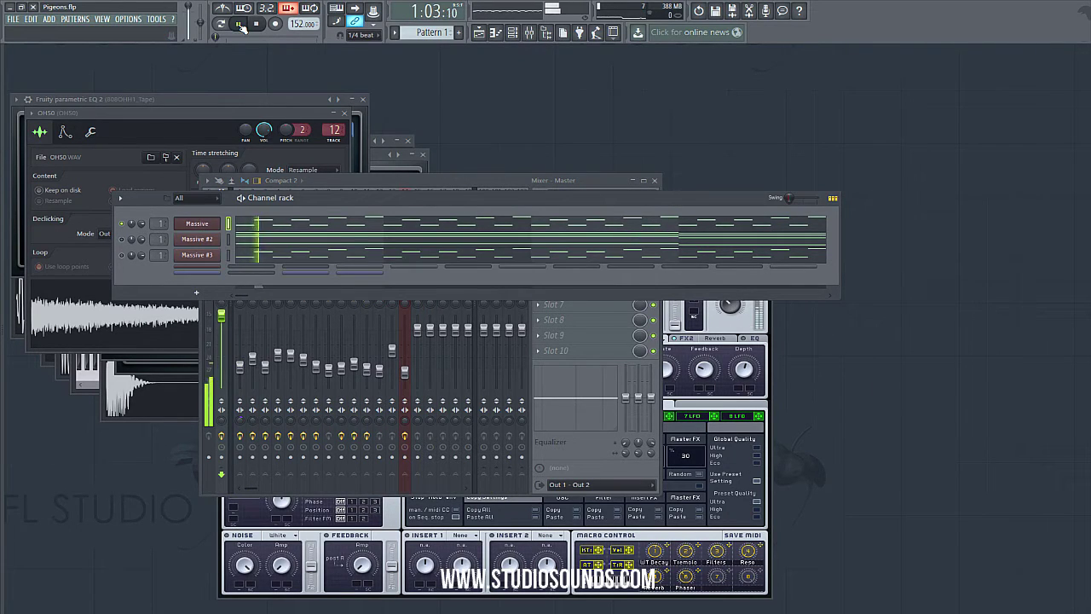
click(451, 228)
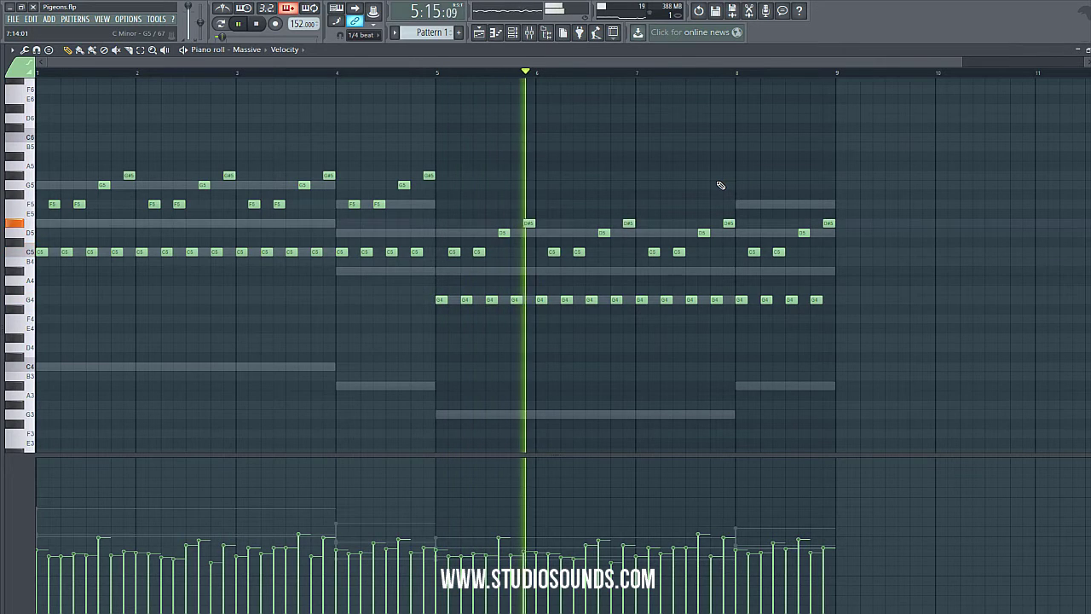
click(1090, 50)
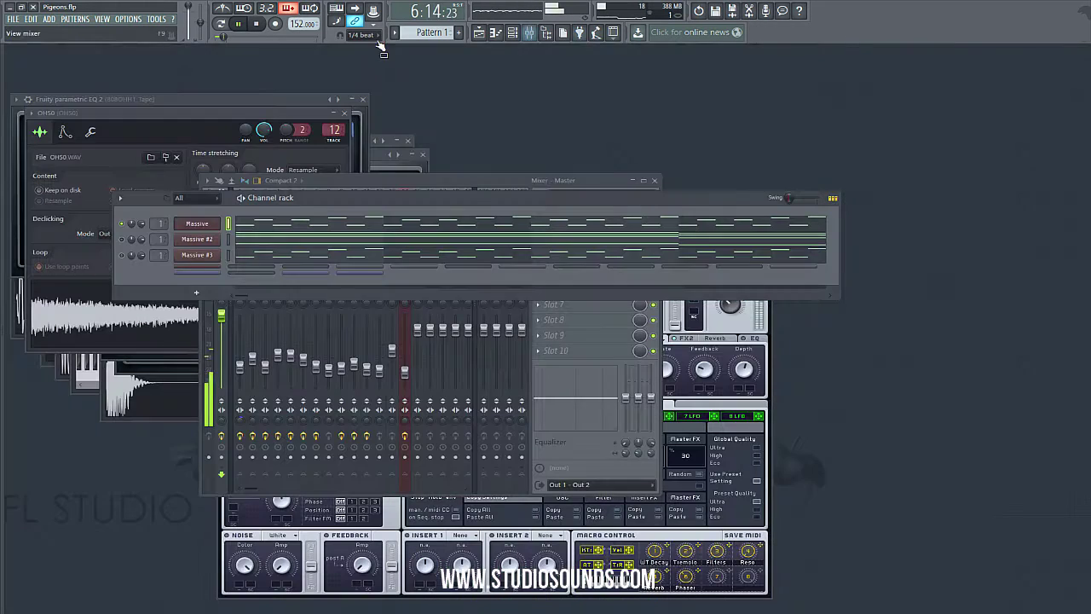
click(261, 28)
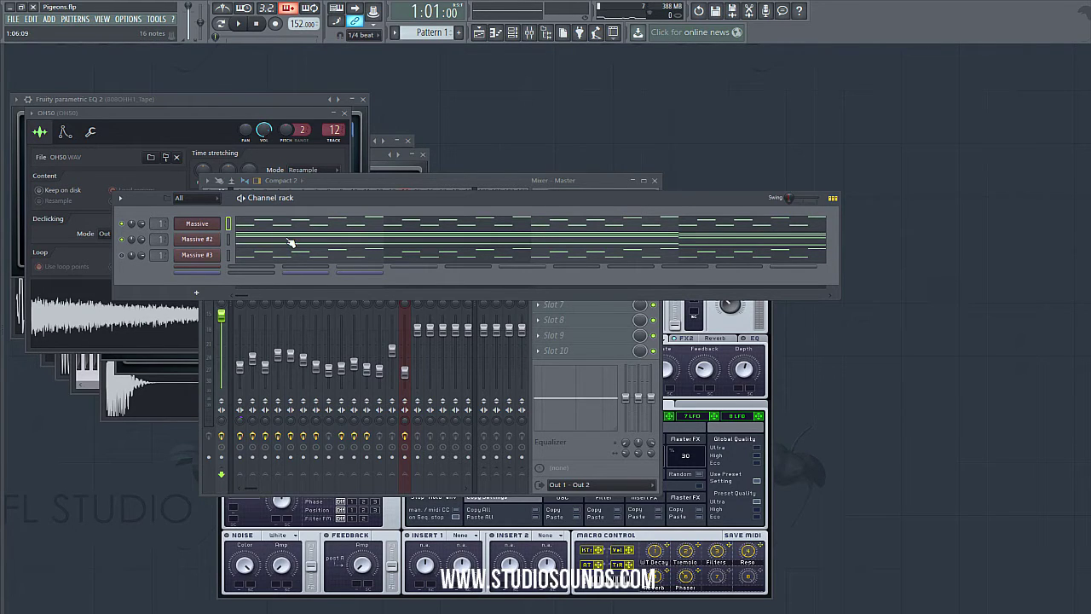
- Examine the Massive #2 synth preset and play back its chords with the piano roll open, and stop the playback
click(219, 240)
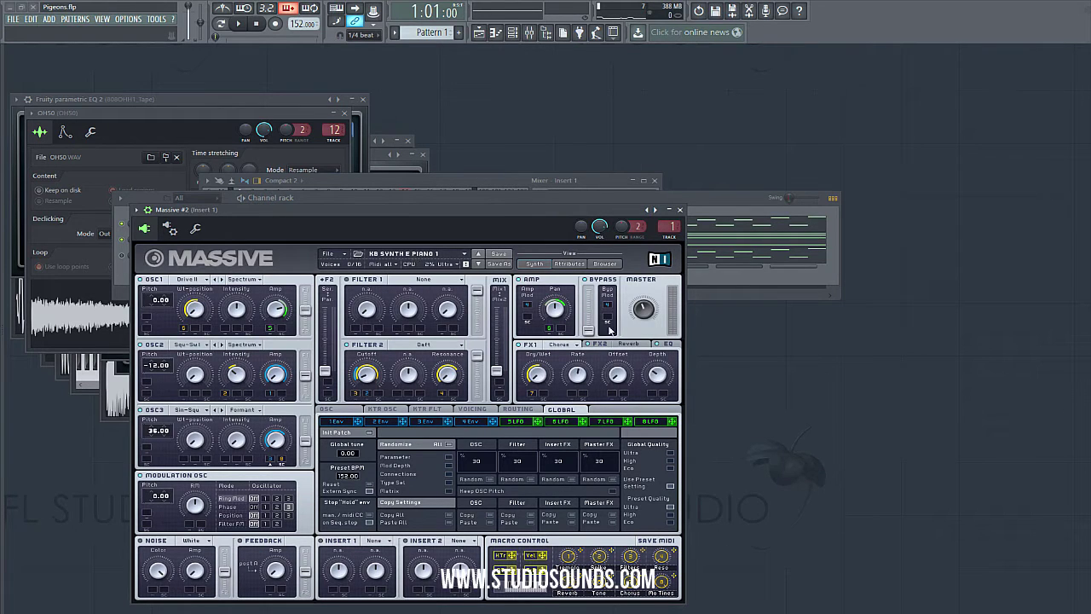
key(F6)
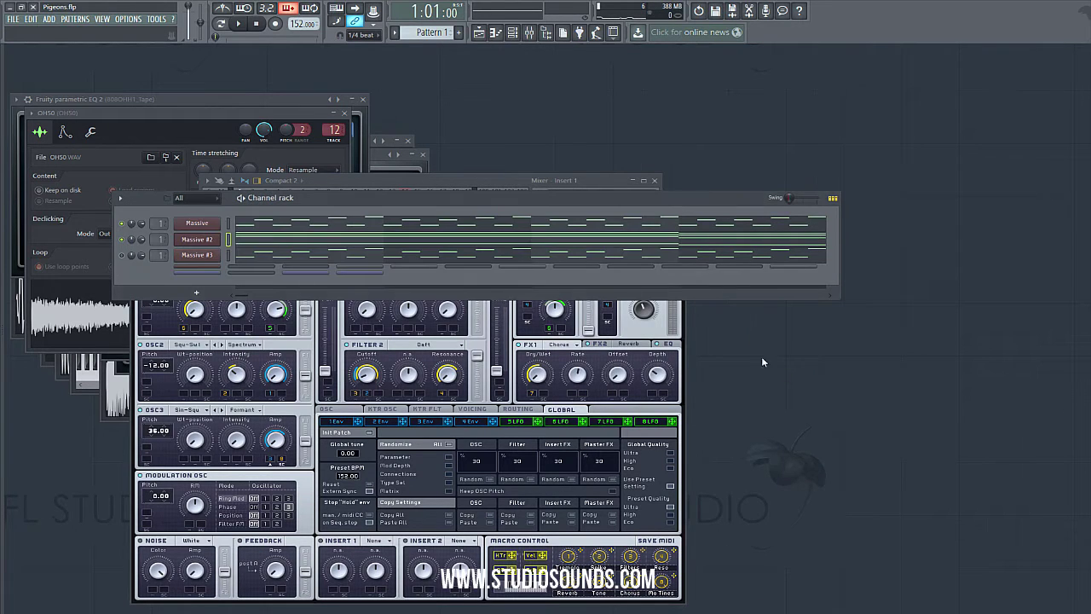
click(287, 238)
drag(418, 65, 995, 128)
click(238, 24)
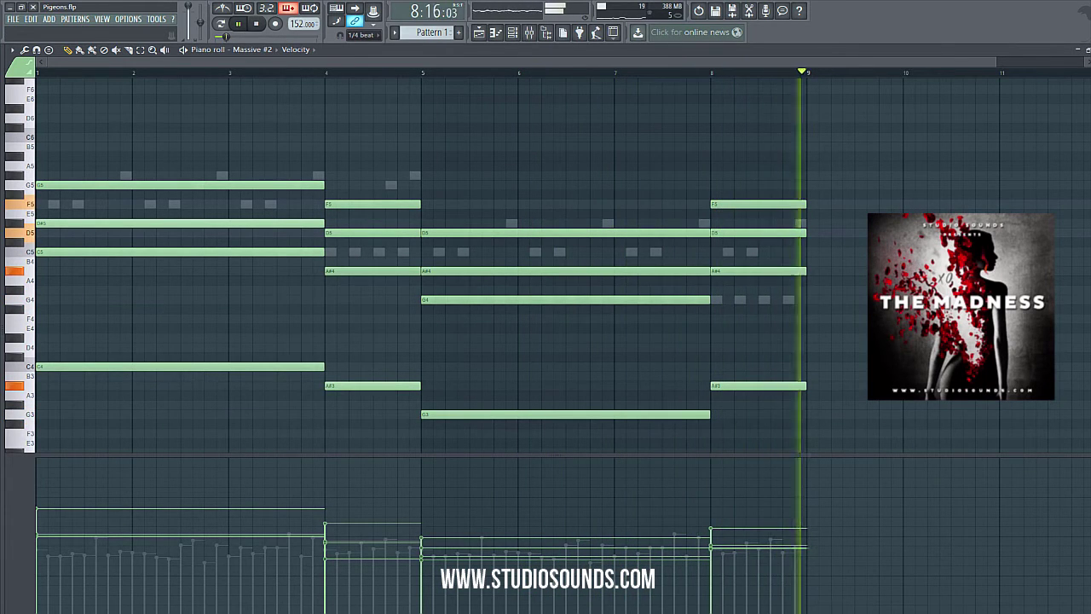
key(F7)
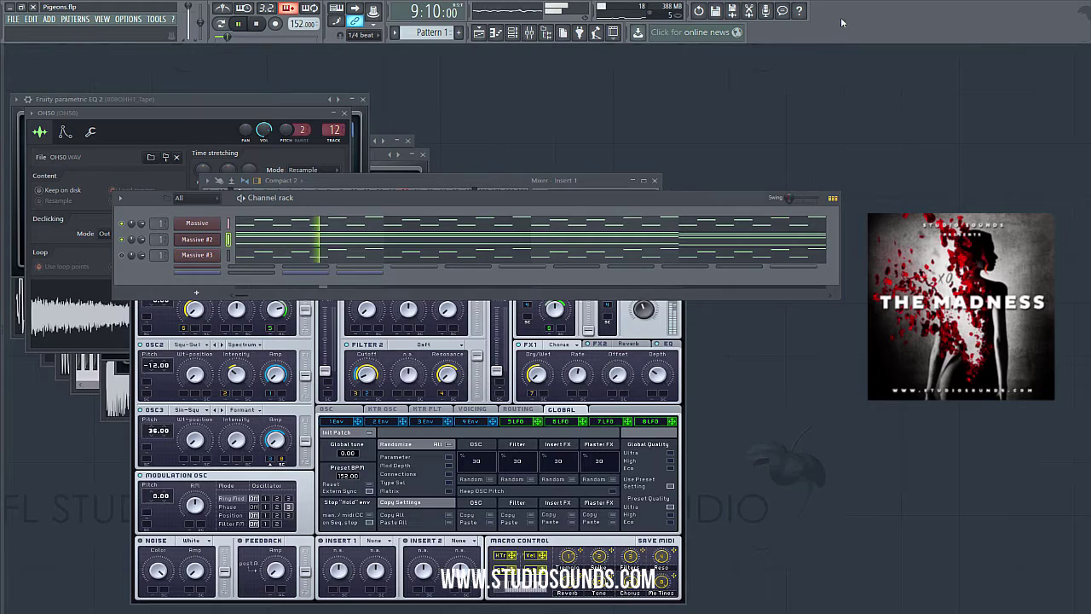
click(263, 30)
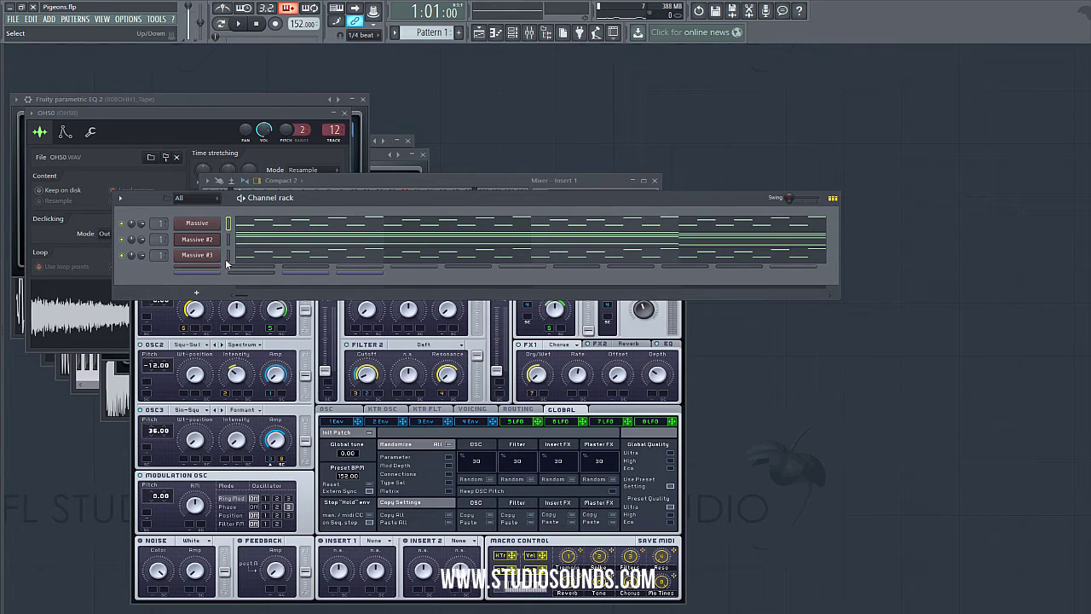
- Examine the Massive #3 synth preset and play the three Massive layers together
click(197, 255)
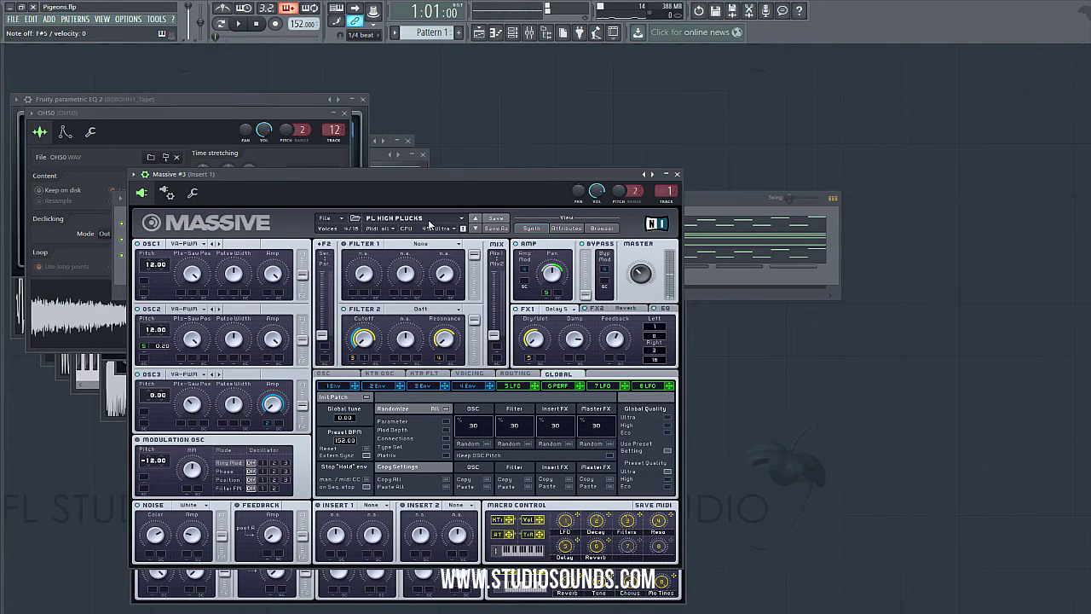
click(774, 378)
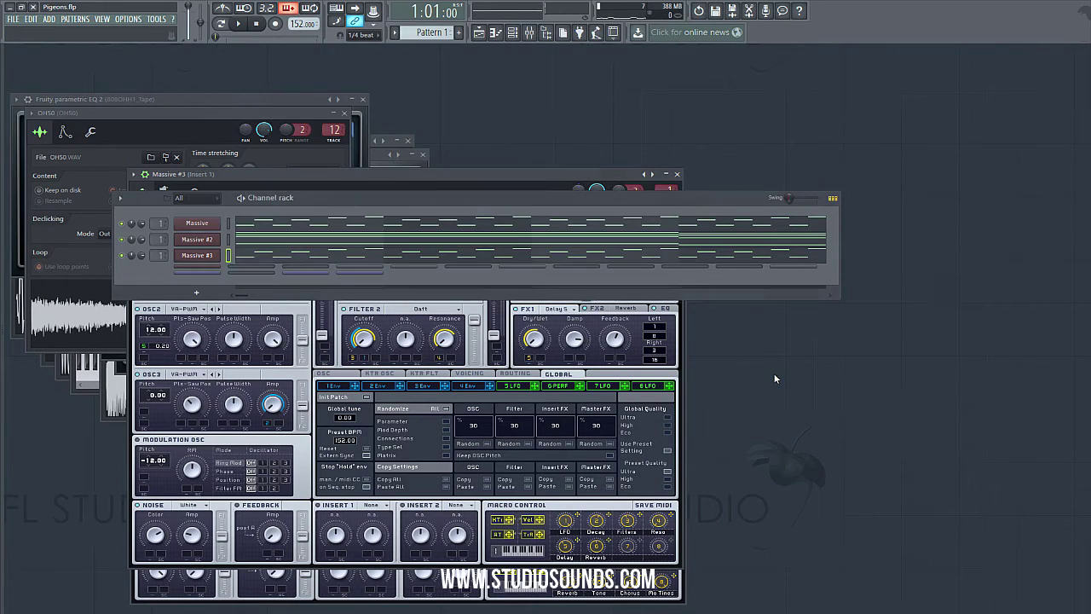
click(242, 29)
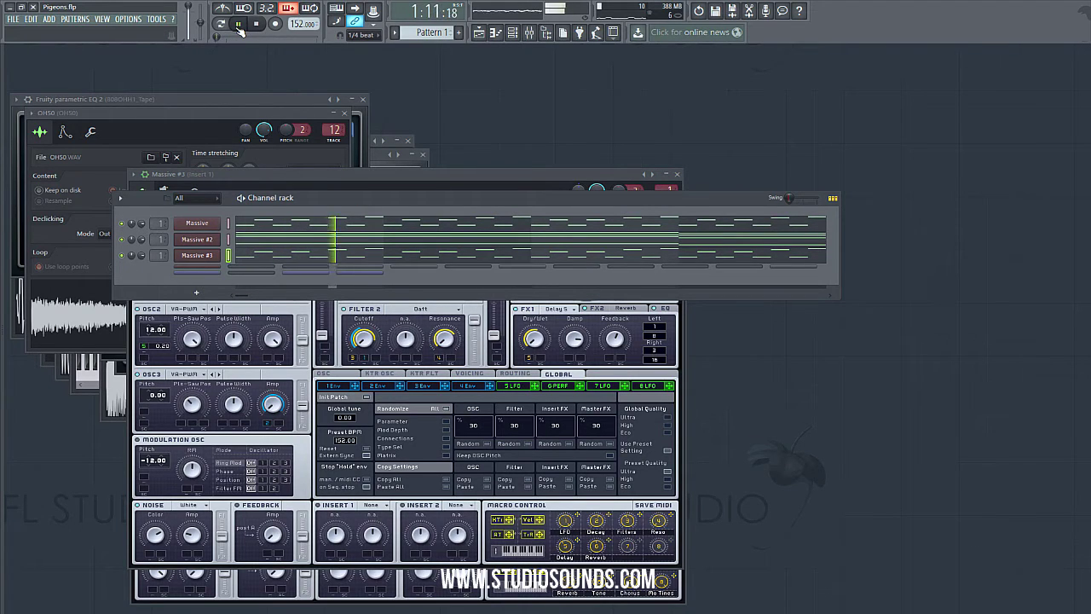
- Pick Pattern 13 from its clip on playlist Track 13 and display its Massive #4 synth, stopping the playback
click(476, 34)
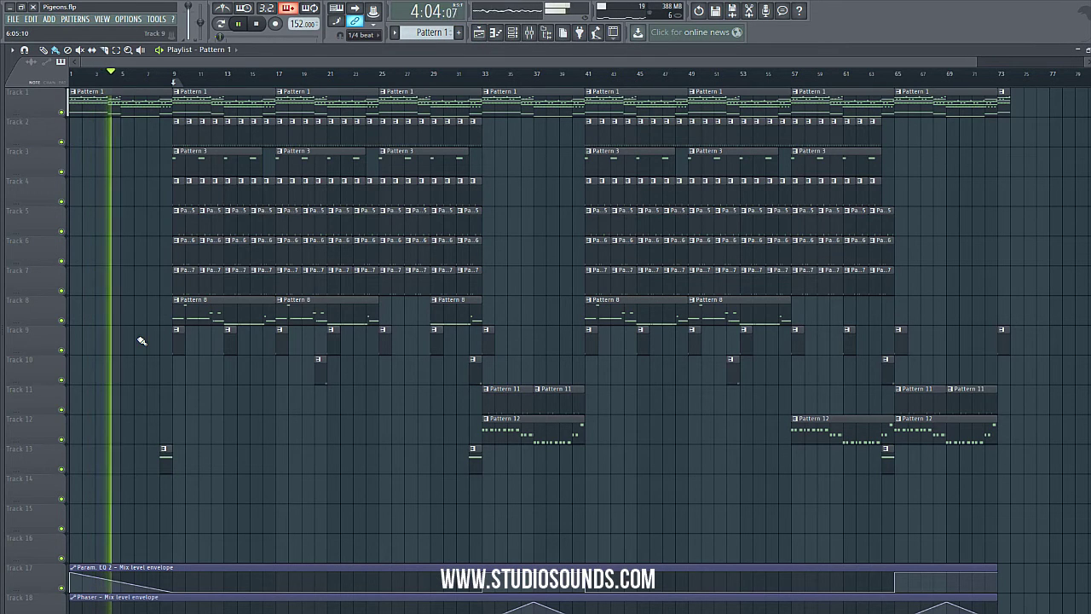
click(165, 468)
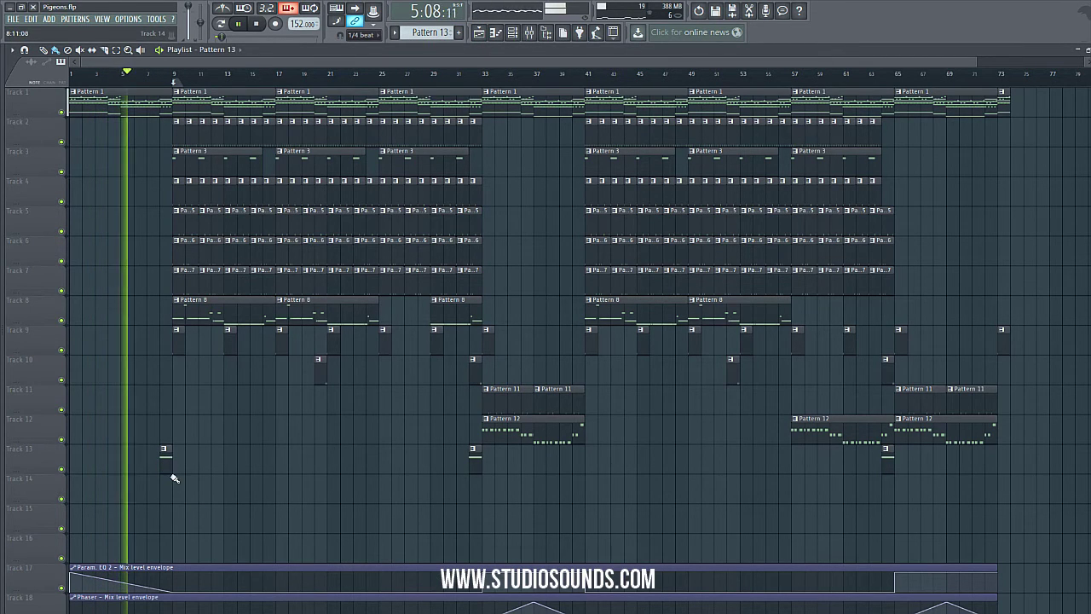
key(F5)
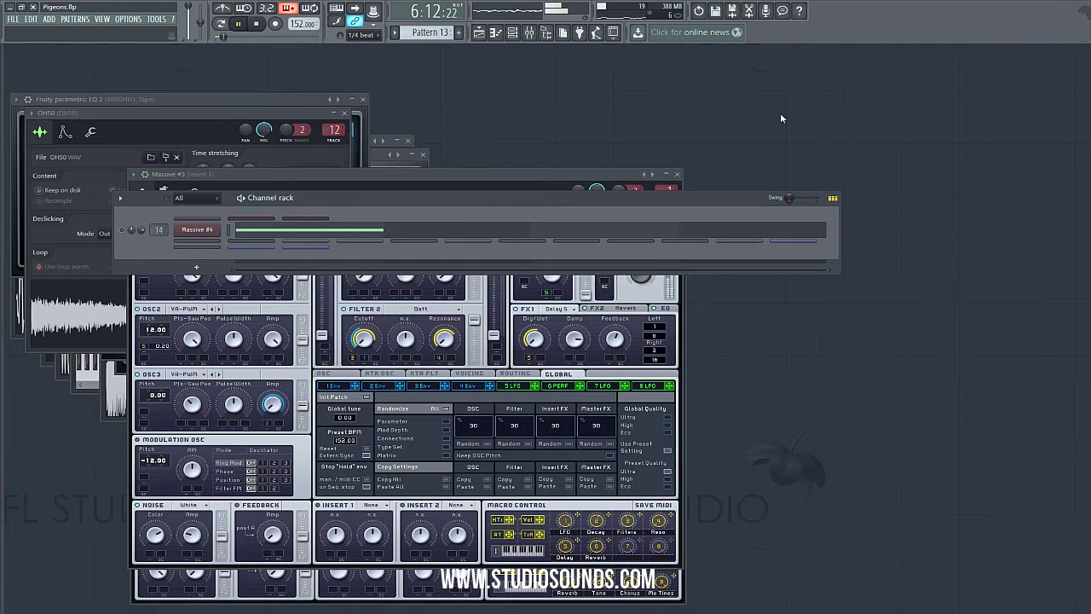
click(201, 230)
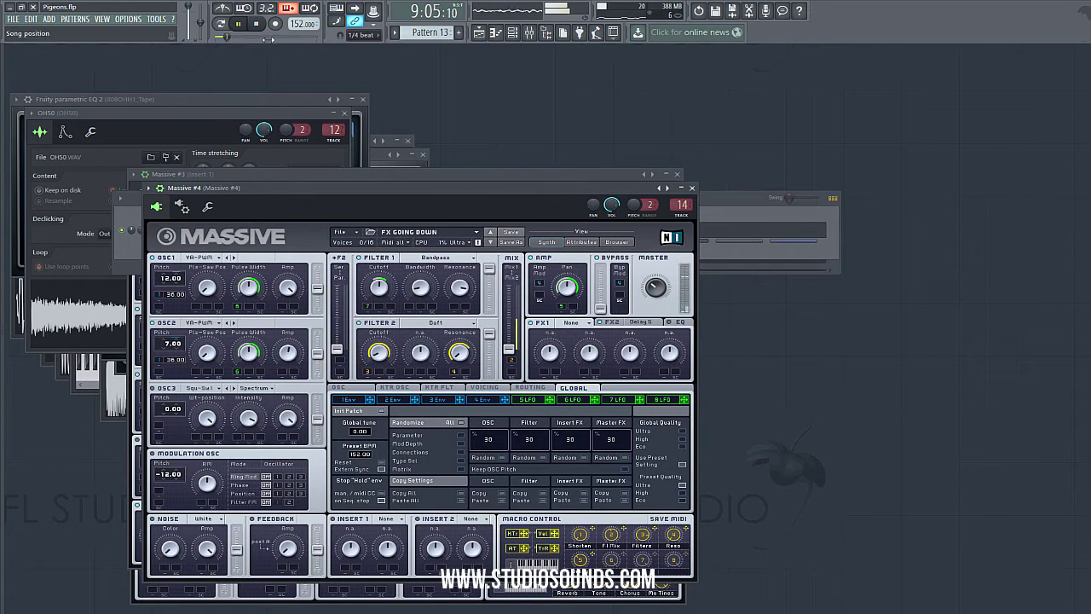
click(256, 24)
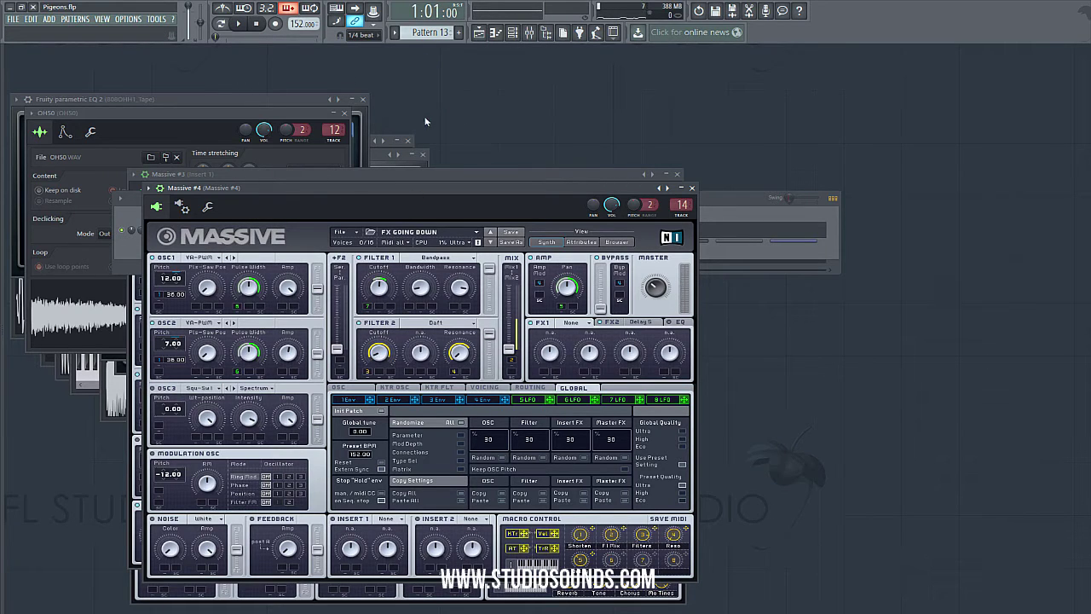
- Switch playback to pattern mode and play Pattern 13 on its own, and stop it
click(222, 28)
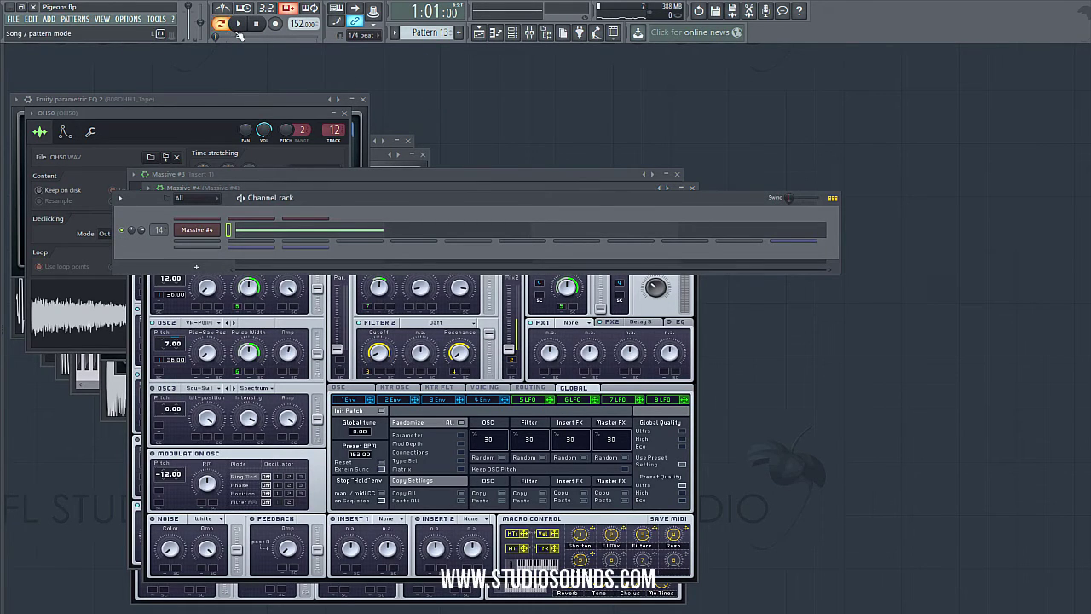
click(237, 24)
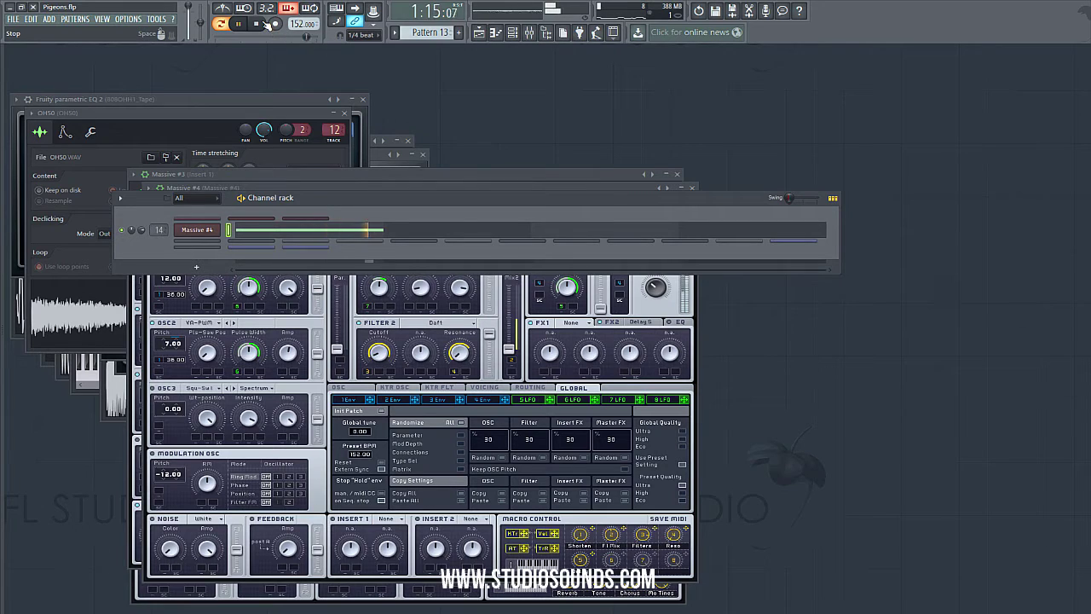
click(267, 24)
- Pick Pattern 2 from the playlist and display the sampler settings of its 808OHH1_Tape channel
click(480, 32)
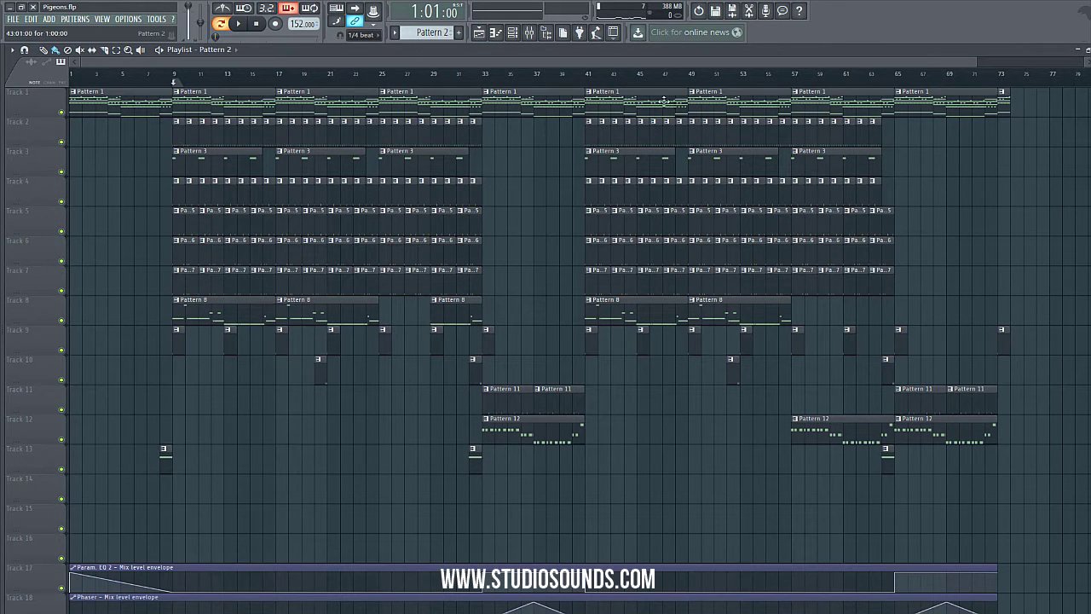
click(1084, 50)
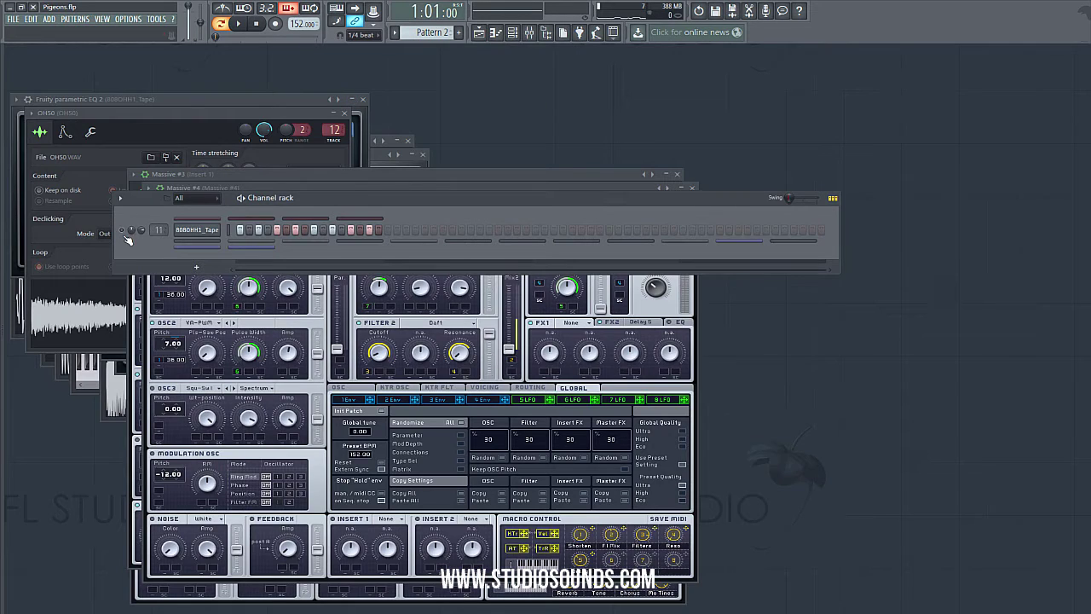
click(209, 233)
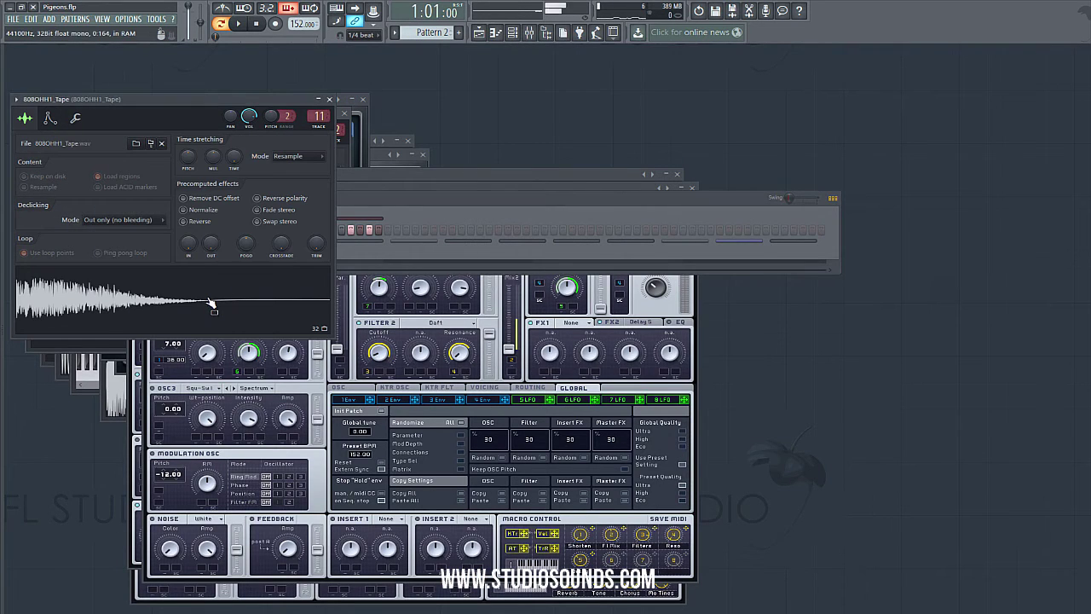
- Select Pattern 3 in the channel rack, unmute its FX_ISO channel, and play the pattern before stopping it
click(393, 203)
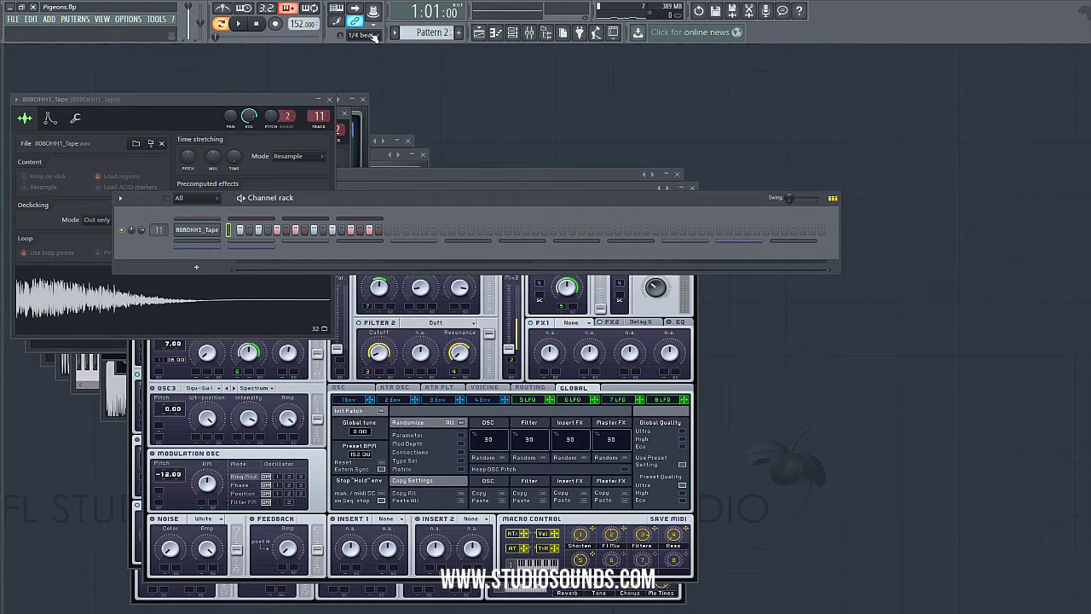
scroll(428, 33, down, 1)
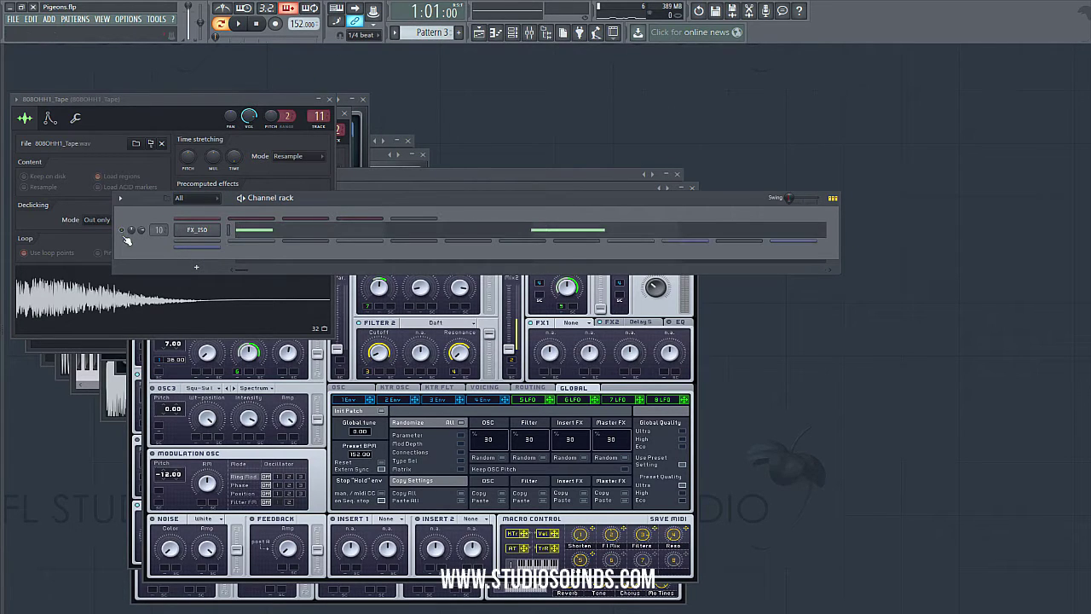
click(123, 231)
click(242, 26)
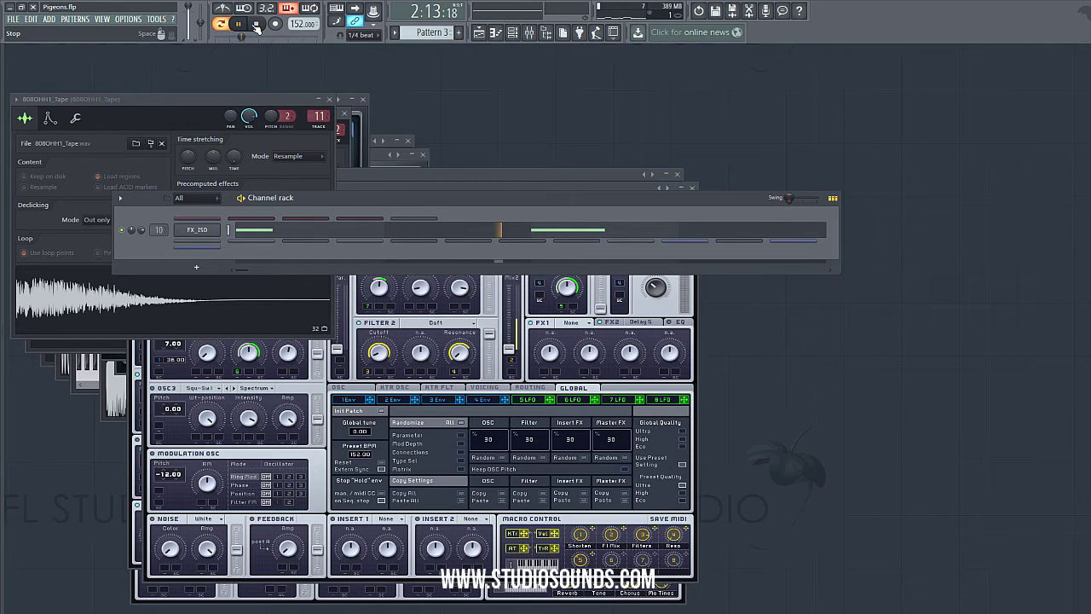
click(258, 27)
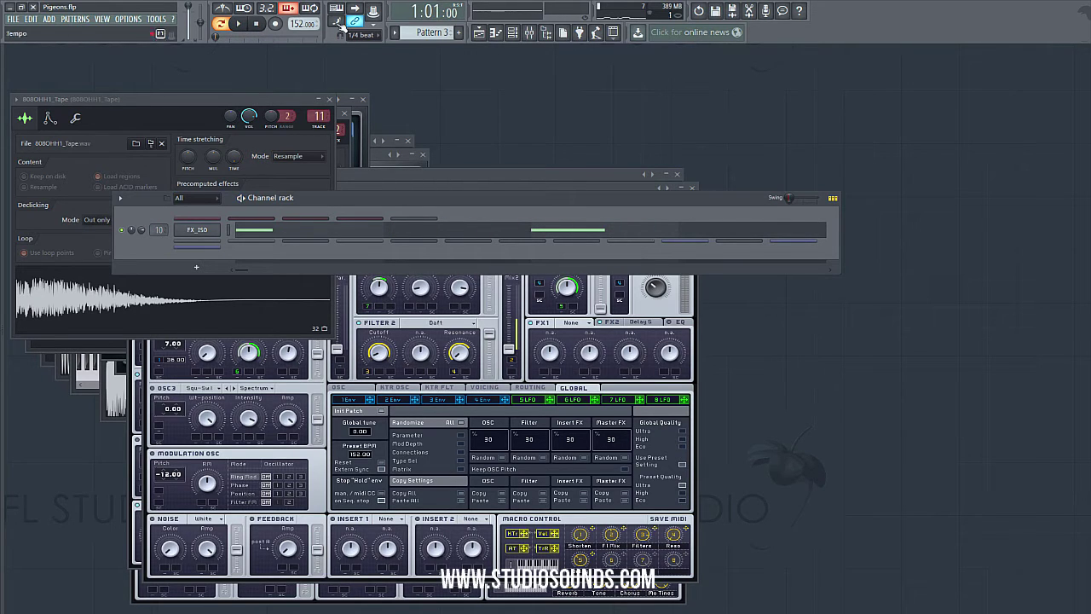
- Switch to Pattern 4 and play its three hat channels, then stop the playback
drag(426, 32, 426, 26)
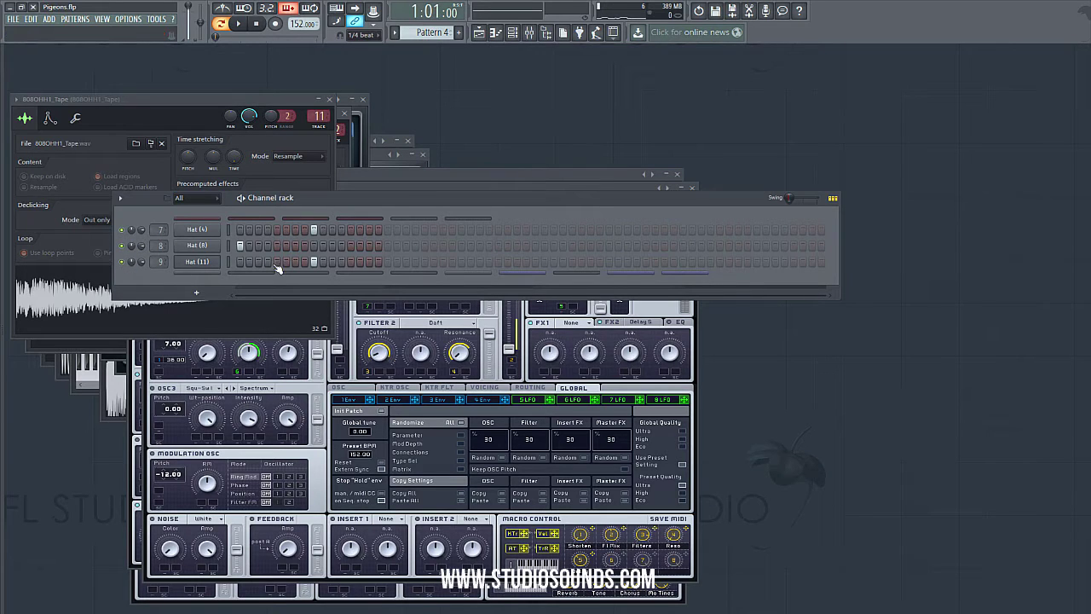
click(238, 26)
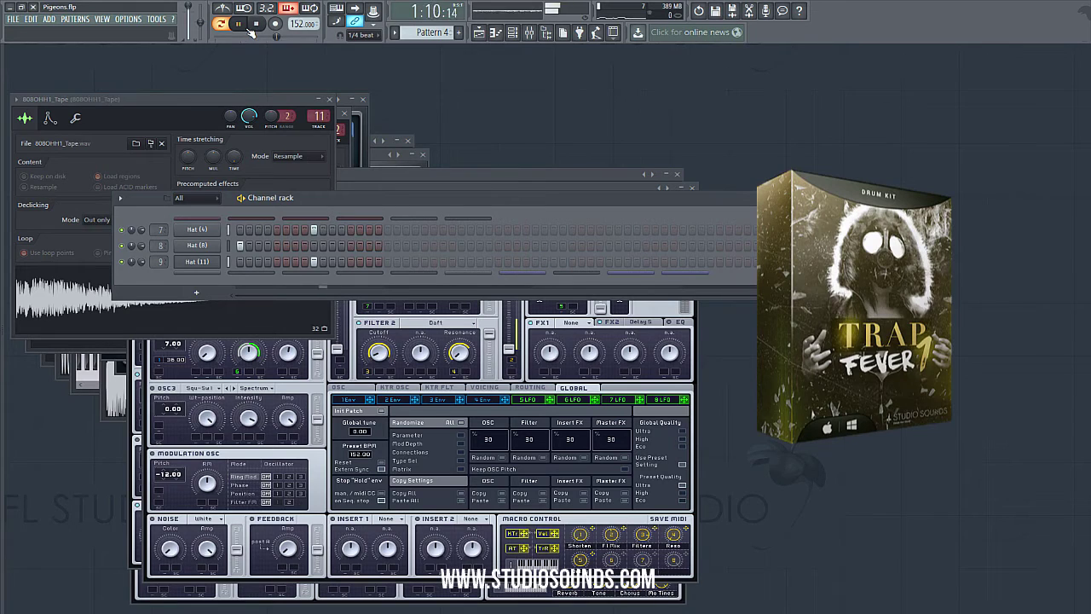
click(255, 25)
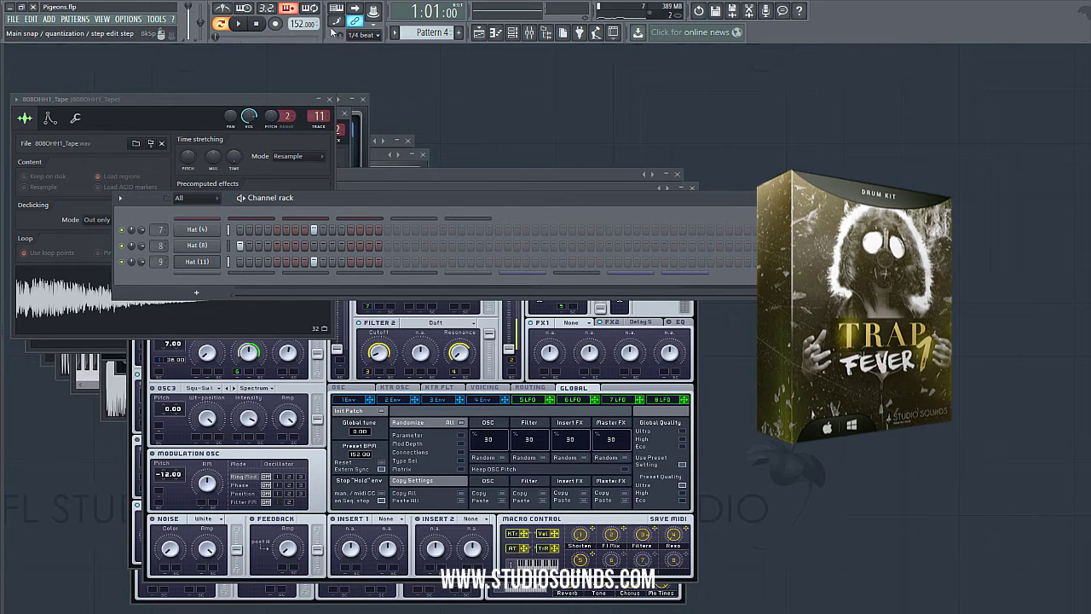
- Switch to Pattern 5, display the sampler settings of TSnare_3 and TSnare_1, and audition the TSnare_1 sample
scroll(430, 33, down, 1)
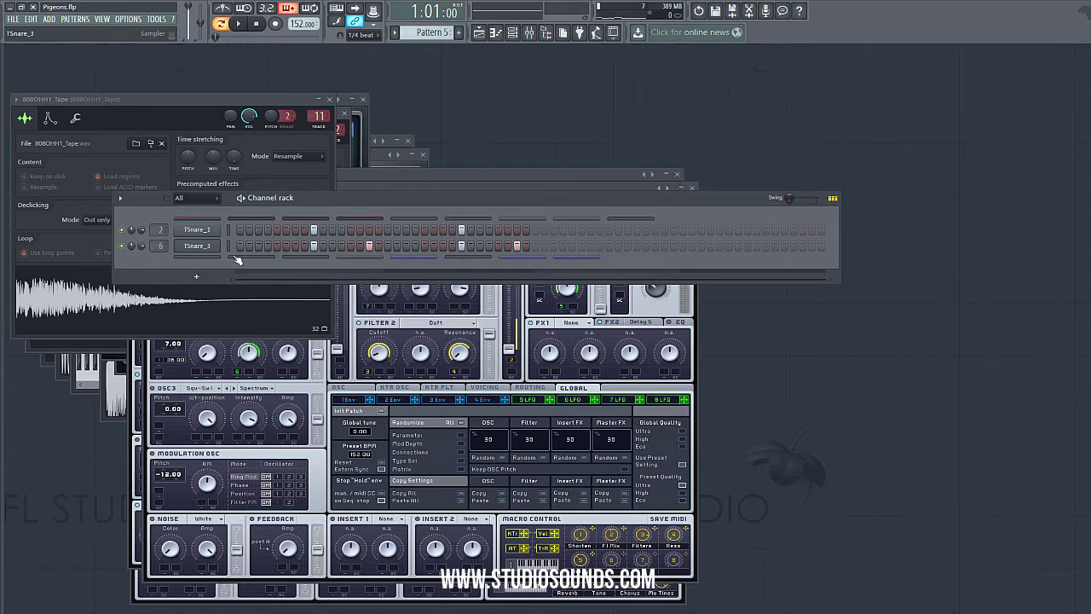
click(210, 250)
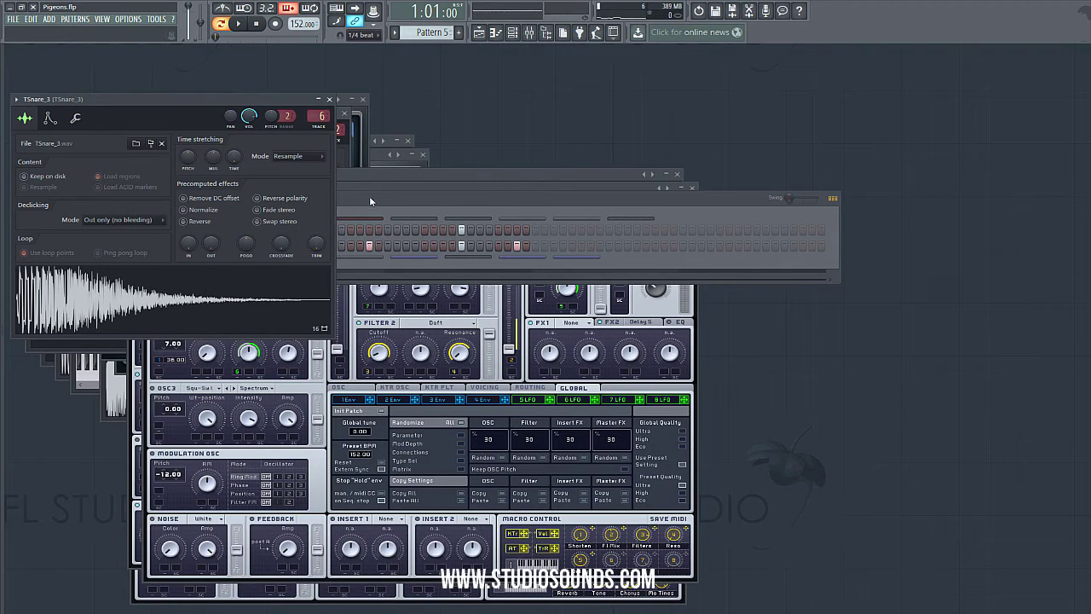
click(362, 199)
click(189, 232)
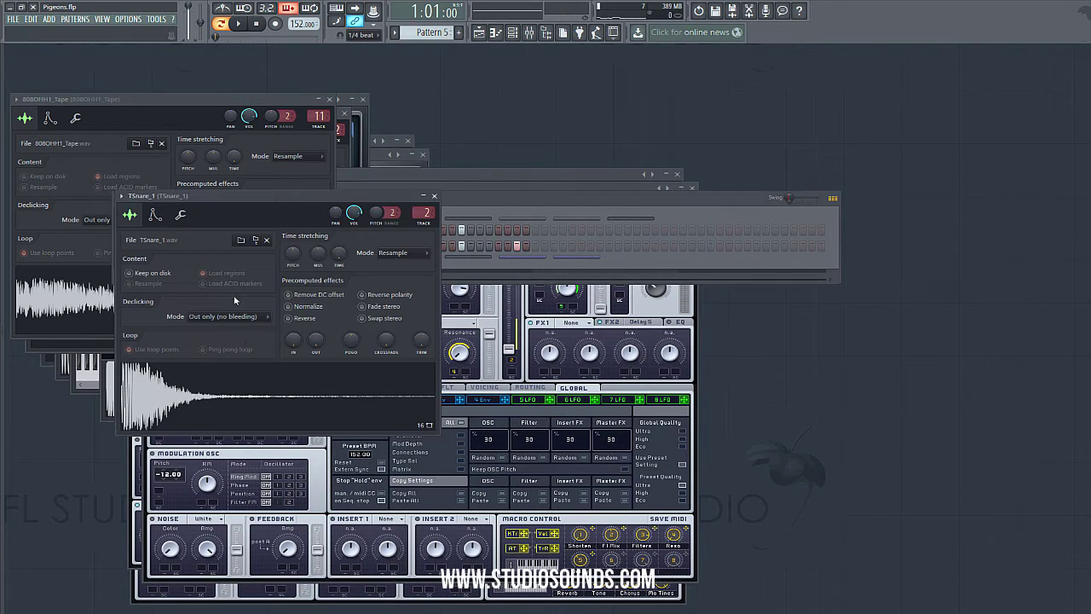
click(247, 390)
- Examine the Fruity Reeverb 2 effect on the TSnare_1 mixer track, then close the mixer and return to the channel rack
click(529, 32)
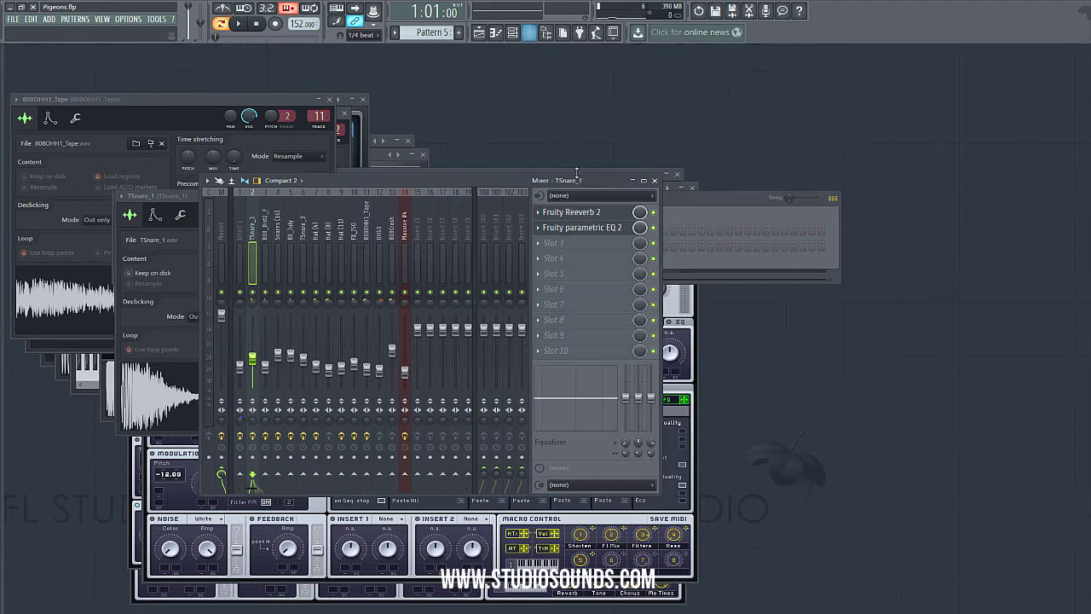
click(597, 212)
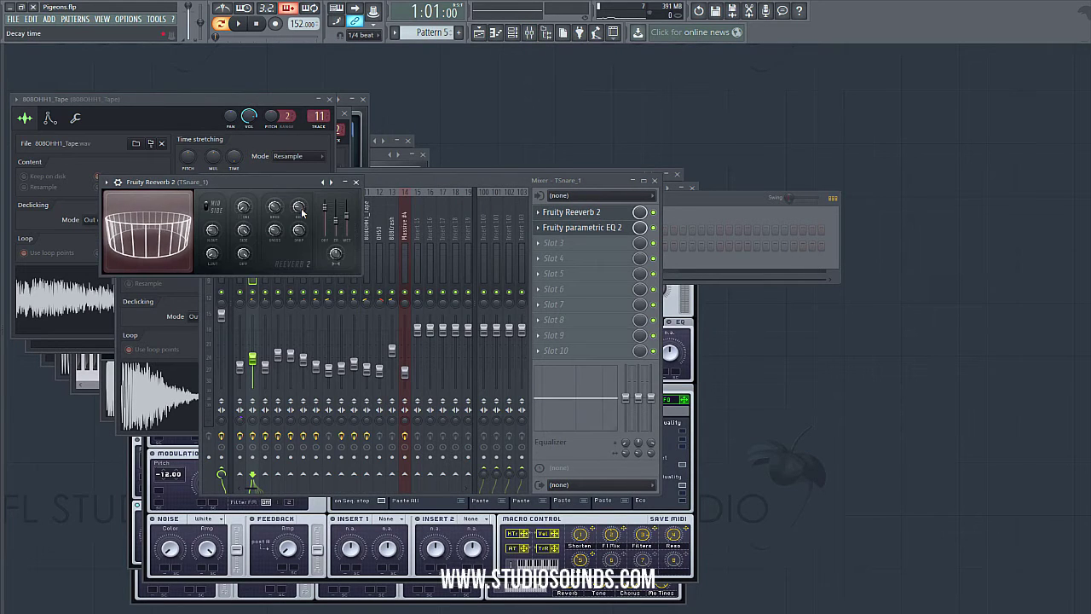
click(356, 181)
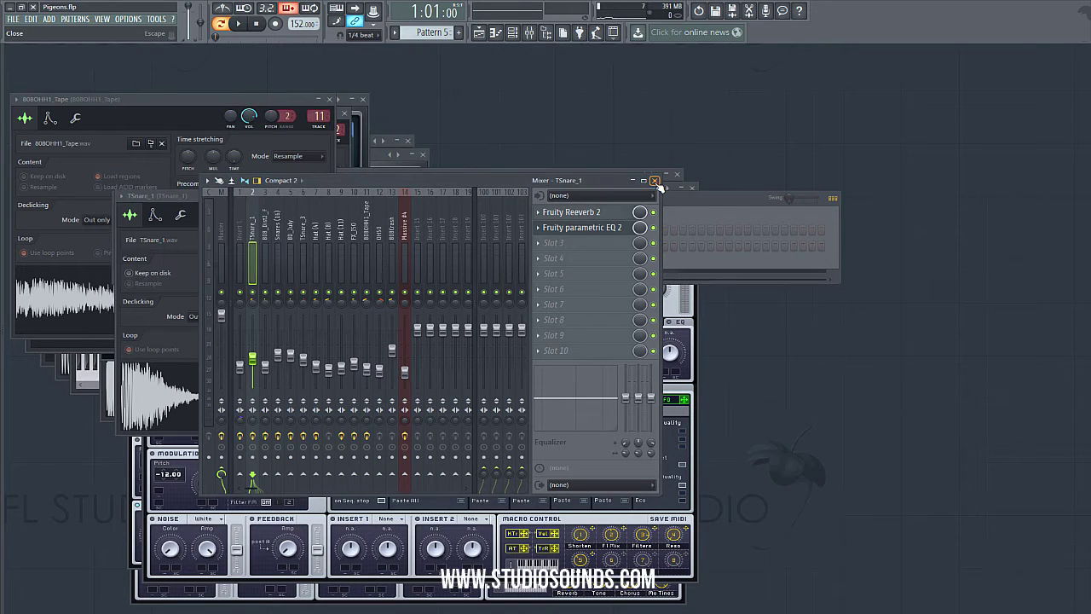
click(655, 181)
click(692, 197)
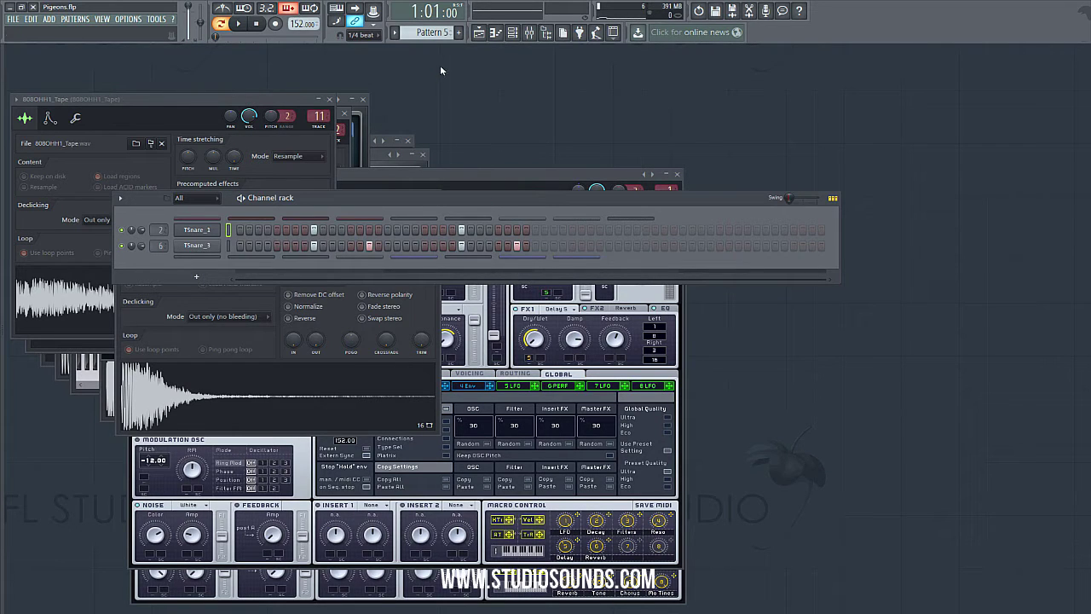
- Switch to Pattern 6, unmute its OHSO channel, and play the pattern before stopping it
scroll(432, 33, down, 1)
scroll(433, 32, up, 1)
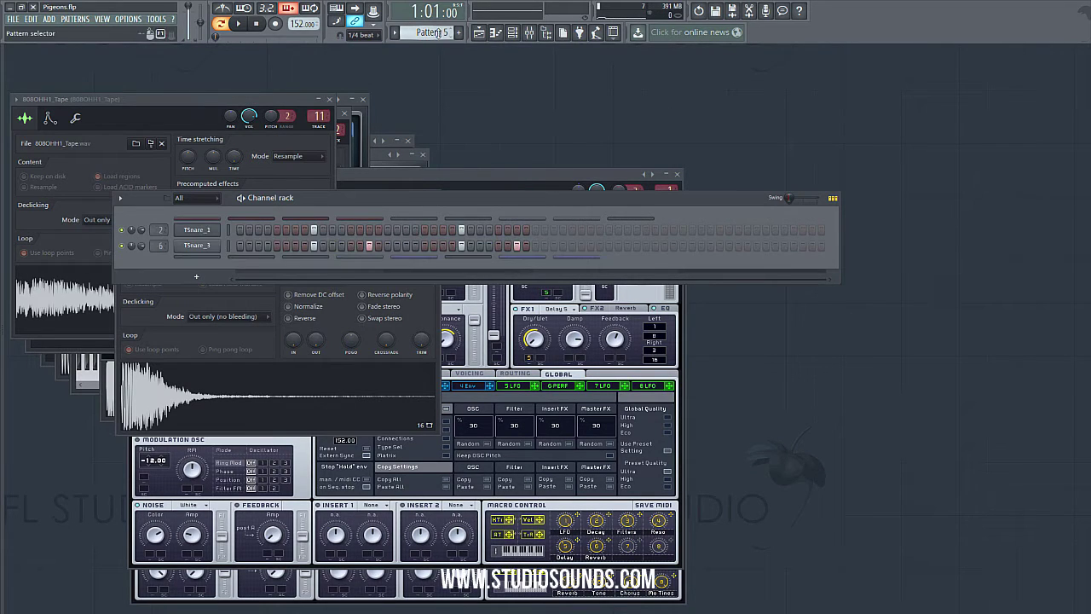
scroll(432, 33, down, 1)
click(123, 230)
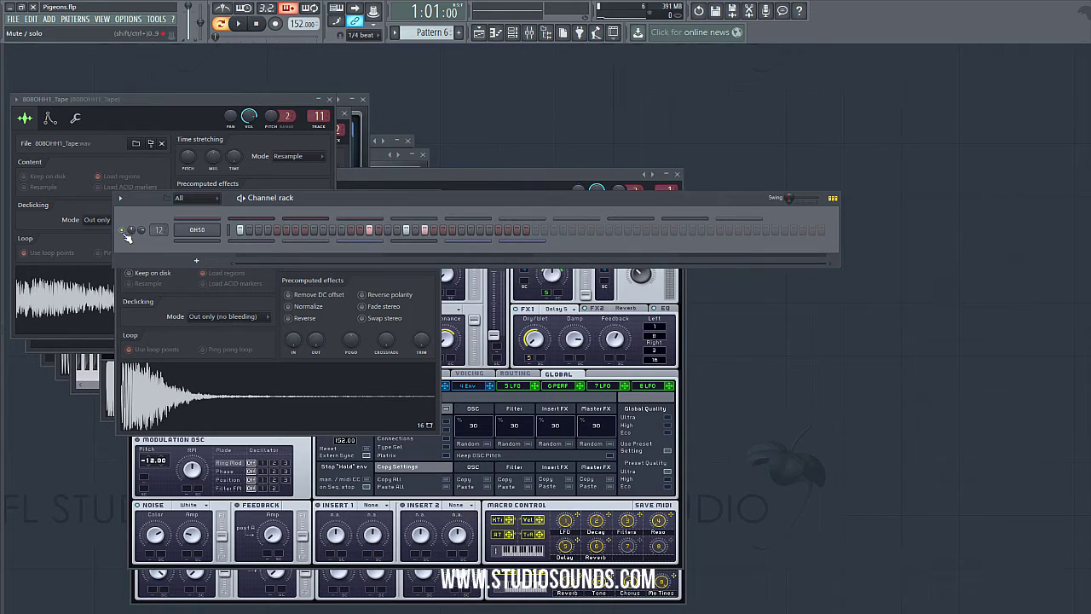
click(240, 24)
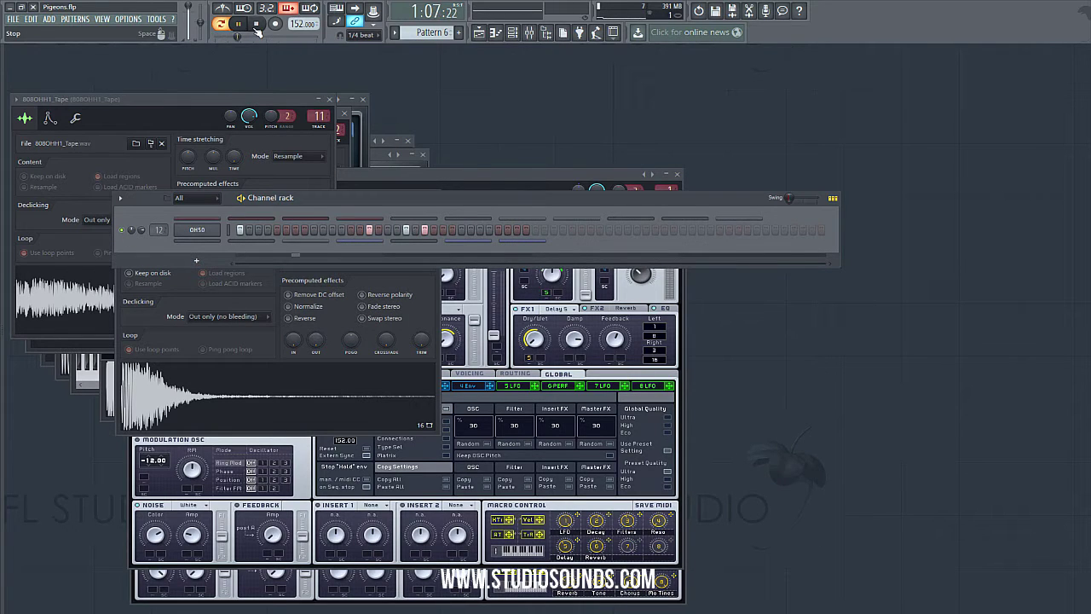
click(256, 25)
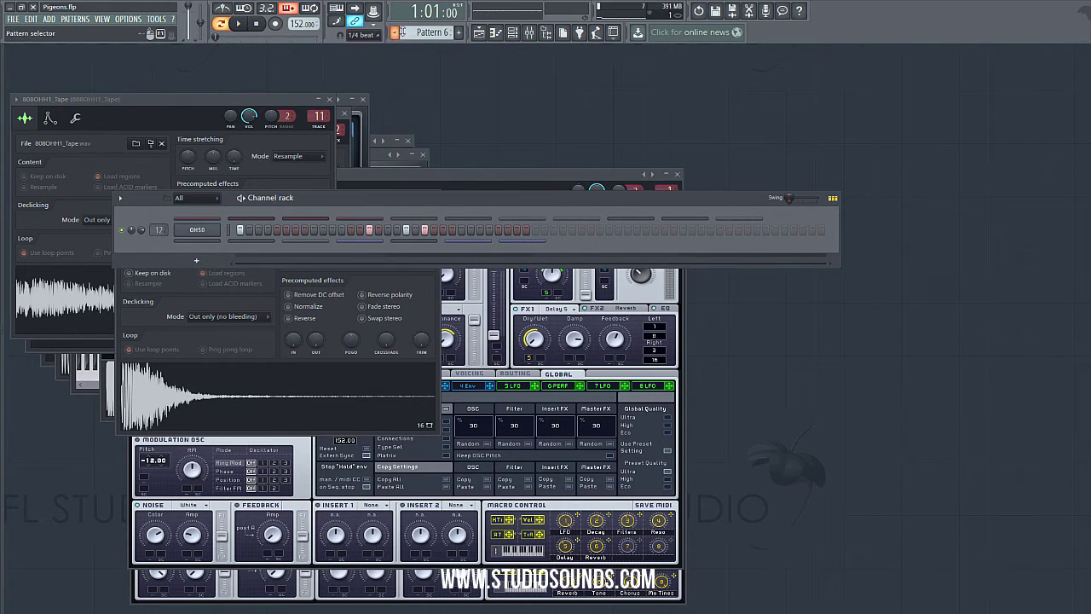
- Switch to Pattern 7, unmute its BD_July channel, and play the pattern before stopping it
scroll(433, 33, down, 1)
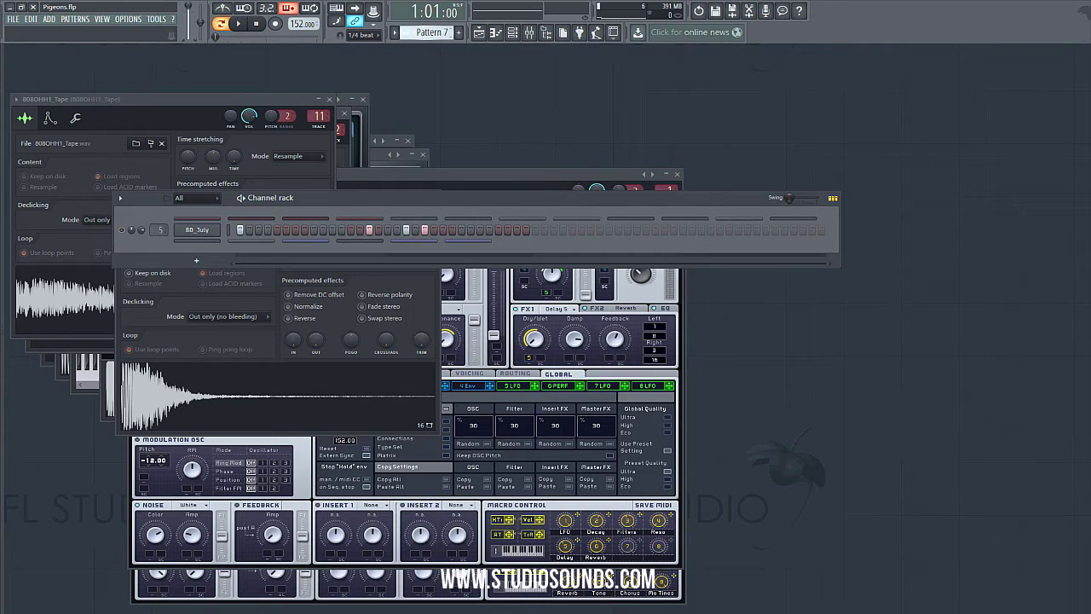
click(122, 229)
click(243, 29)
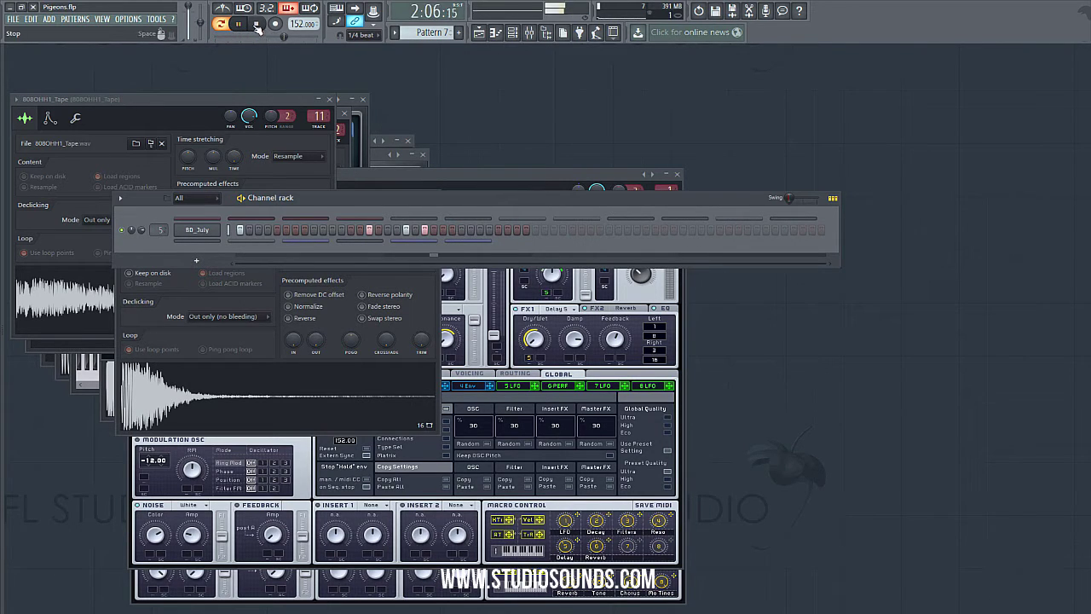
click(256, 24)
- Switch to Pattern 8 and play its 808_Dist2_F bass line, then stop the playback
scroll(404, 31, down, 1)
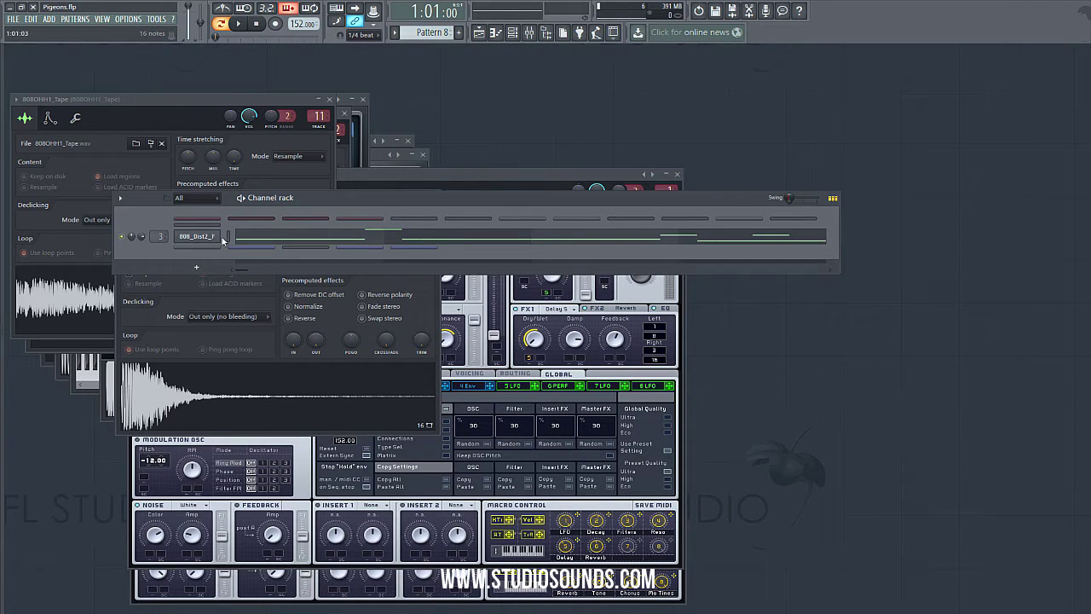
scroll(426, 32, up, 1)
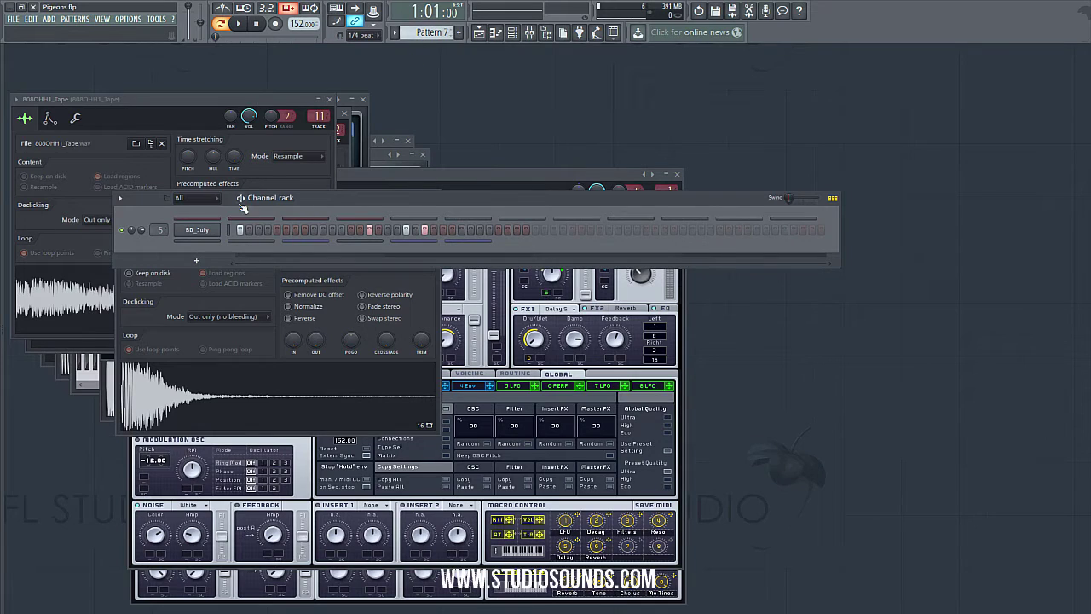
scroll(431, 31, down, 1)
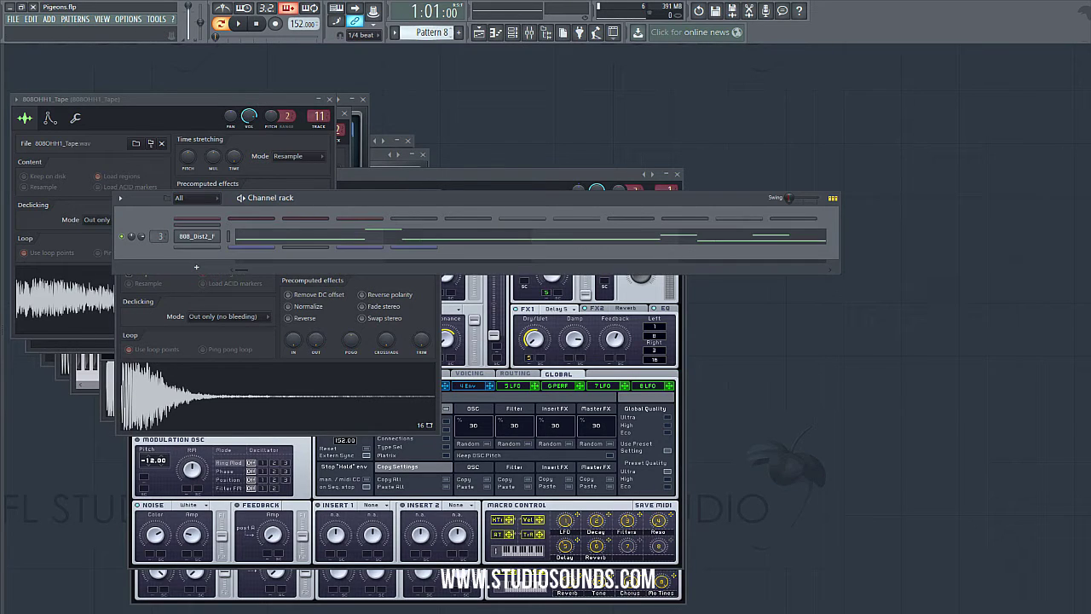
key(space)
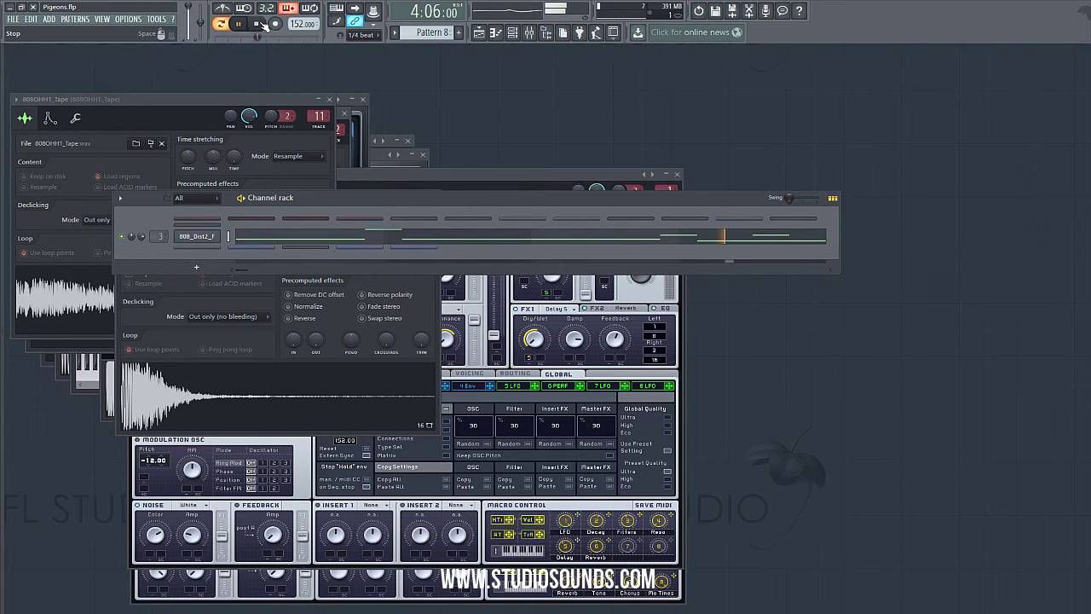
click(264, 24)
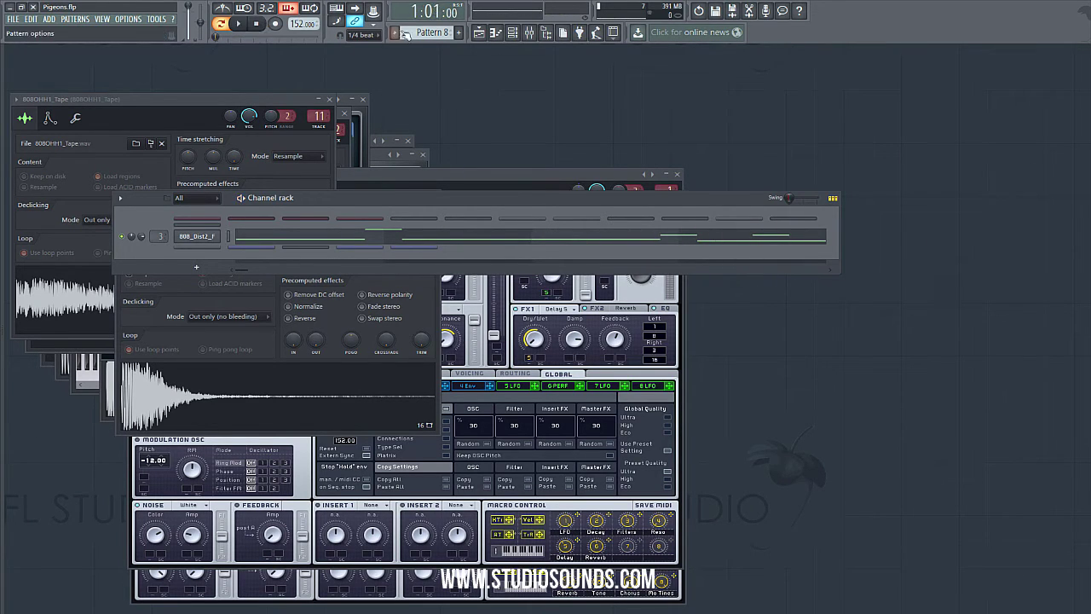
- Step through Patterns 9, 10 and 11 to view their crash and snare channels
scroll(412, 31, down, 1)
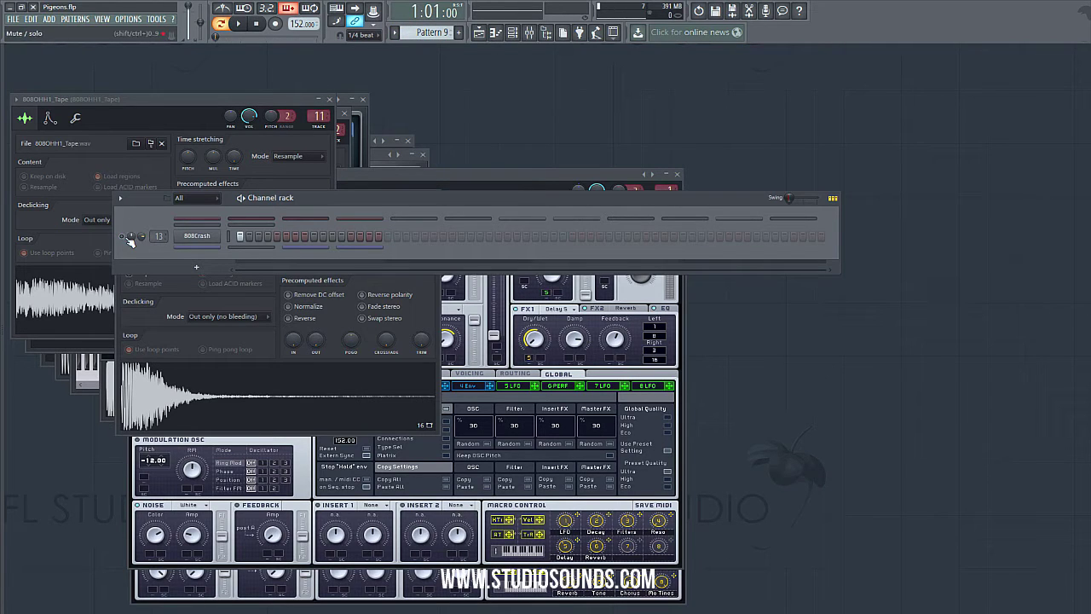
scroll(432, 31, down, 1)
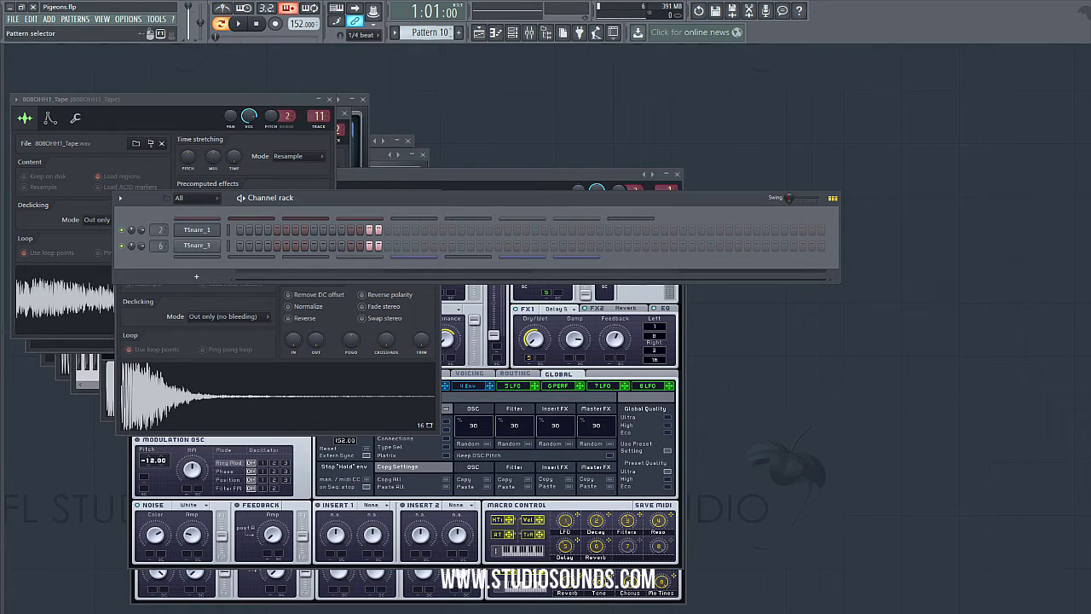
scroll(426, 31, down, 1)
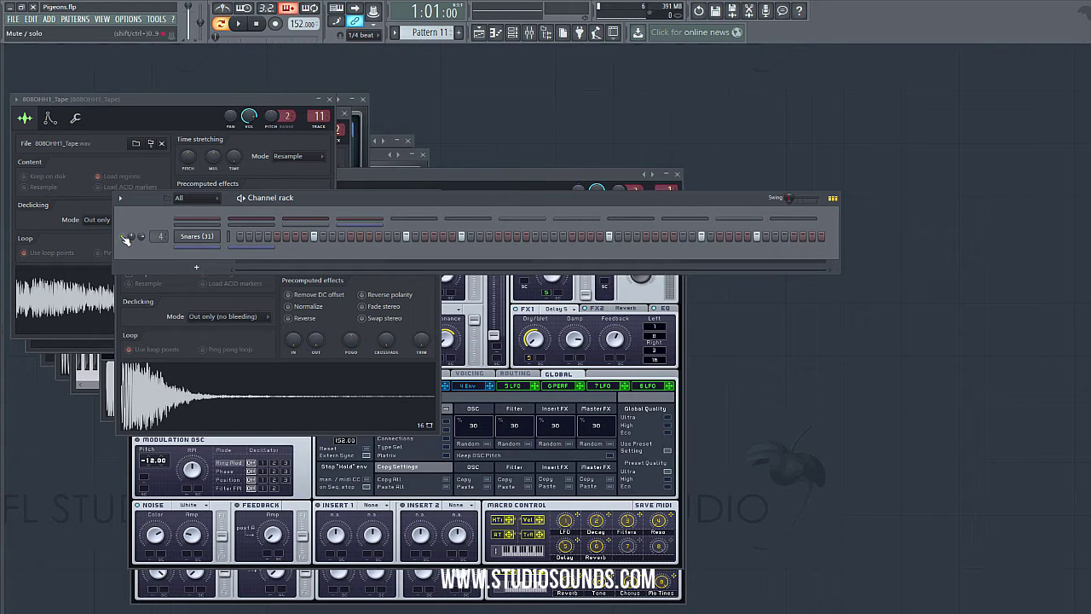
- Show the playlist, switch playback to song mode, and play the arrangement from bar 9 before stopping it
click(479, 32)
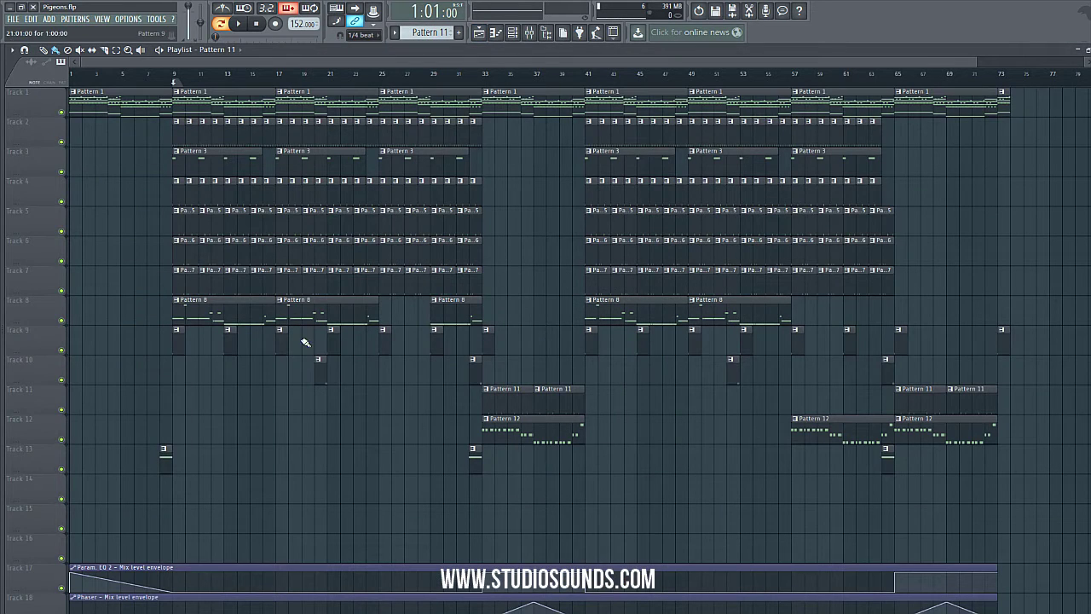
drag(190, 86, 175, 88)
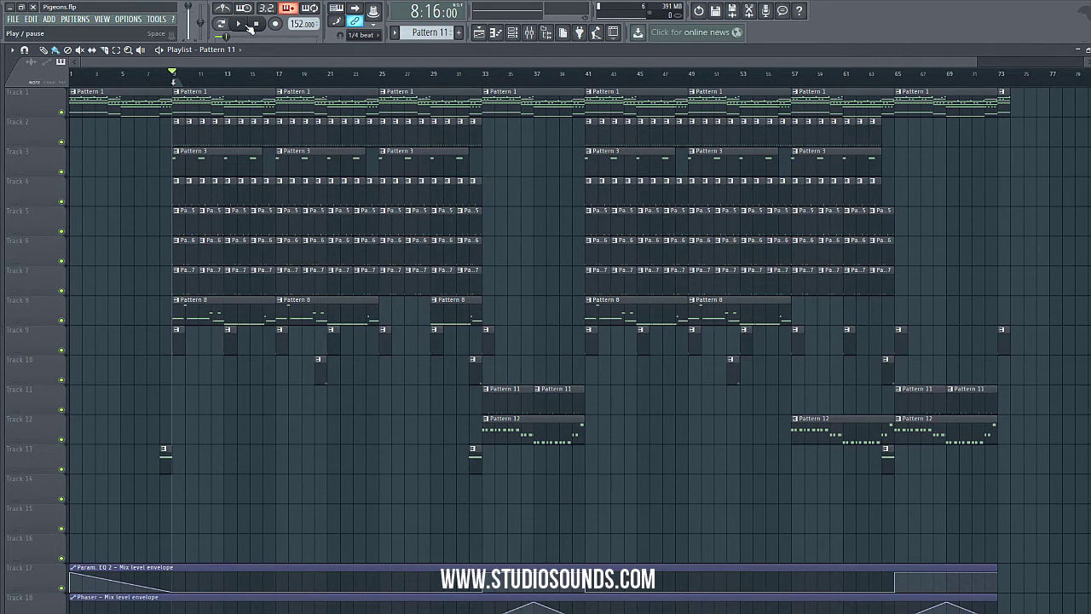
click(249, 27)
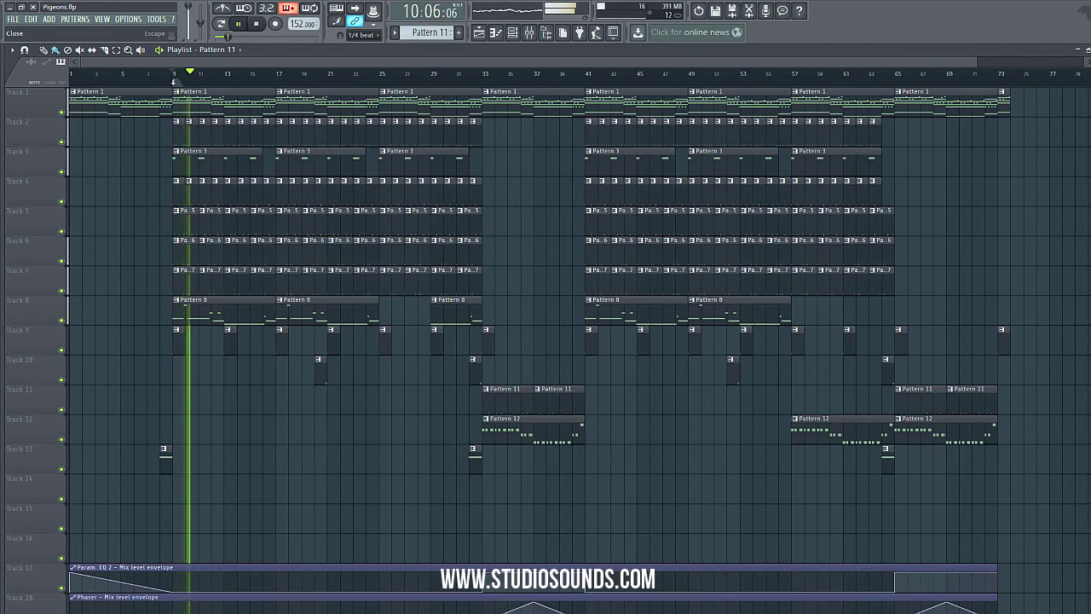
key(F5)
click(480, 32)
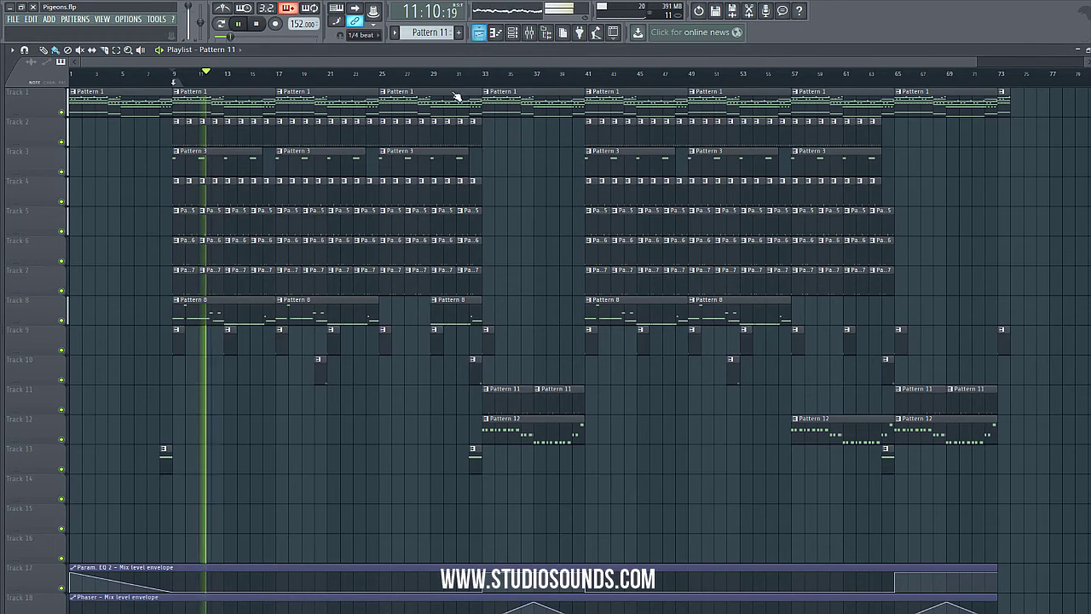
click(257, 28)
click(257, 28)
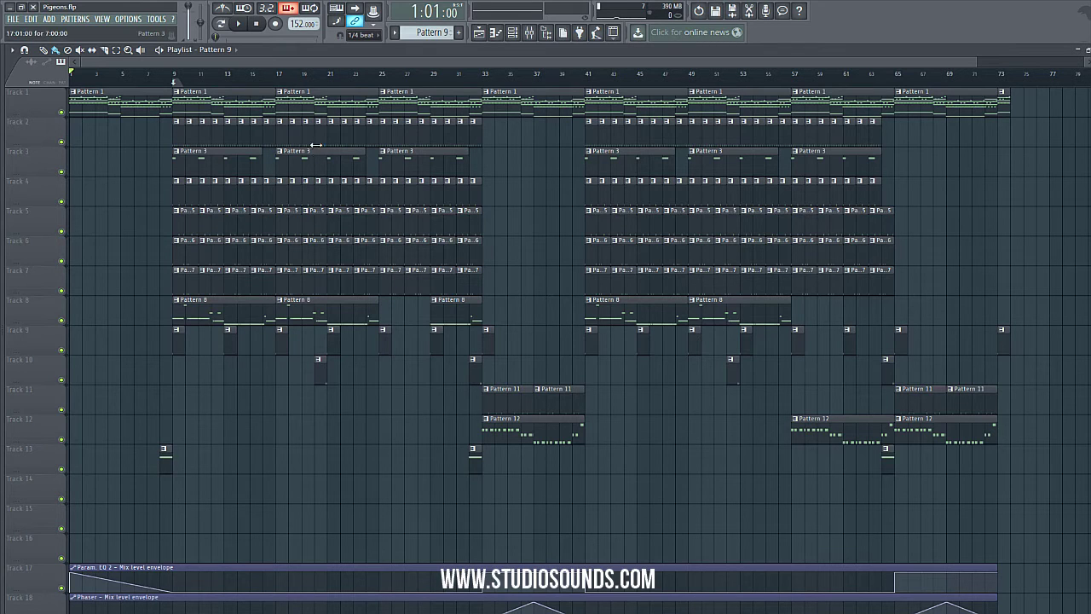
- Move the playback position to bar 17 and play the arrangement from there
drag(196, 74, 273, 84)
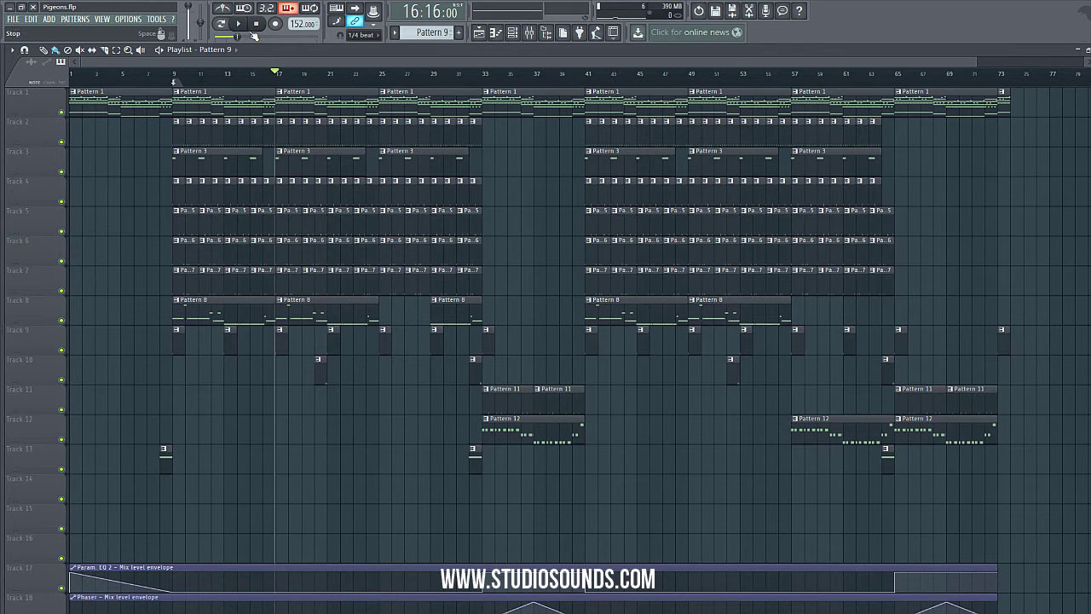
key(space)
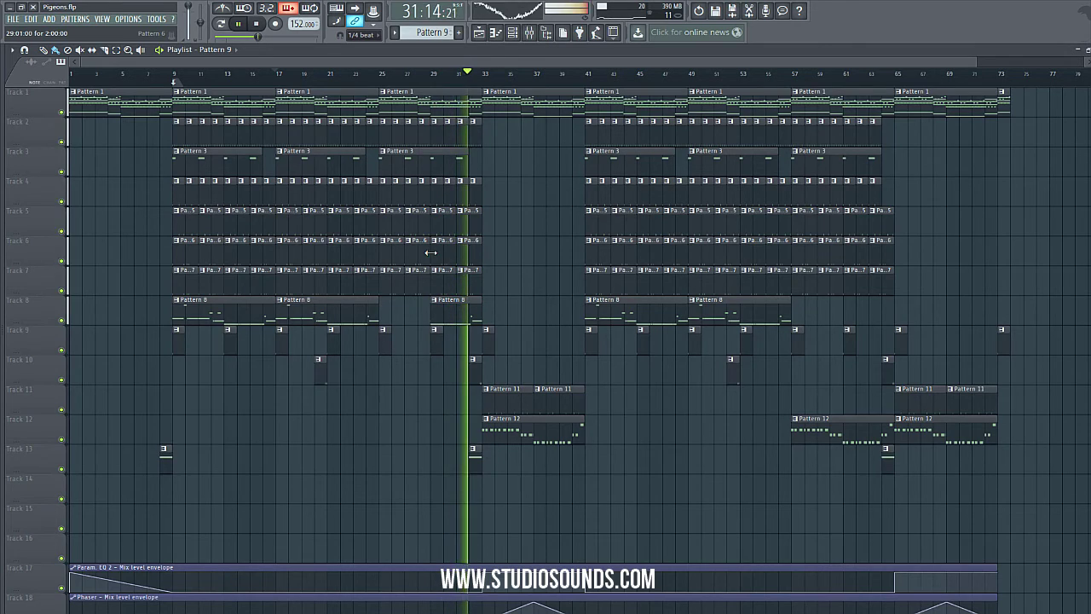
- Follow the playing arrangement through the Pattern 11 and 12 section at bars 33 to 40 and stop the playback
scroll(423, 199, down, 3)
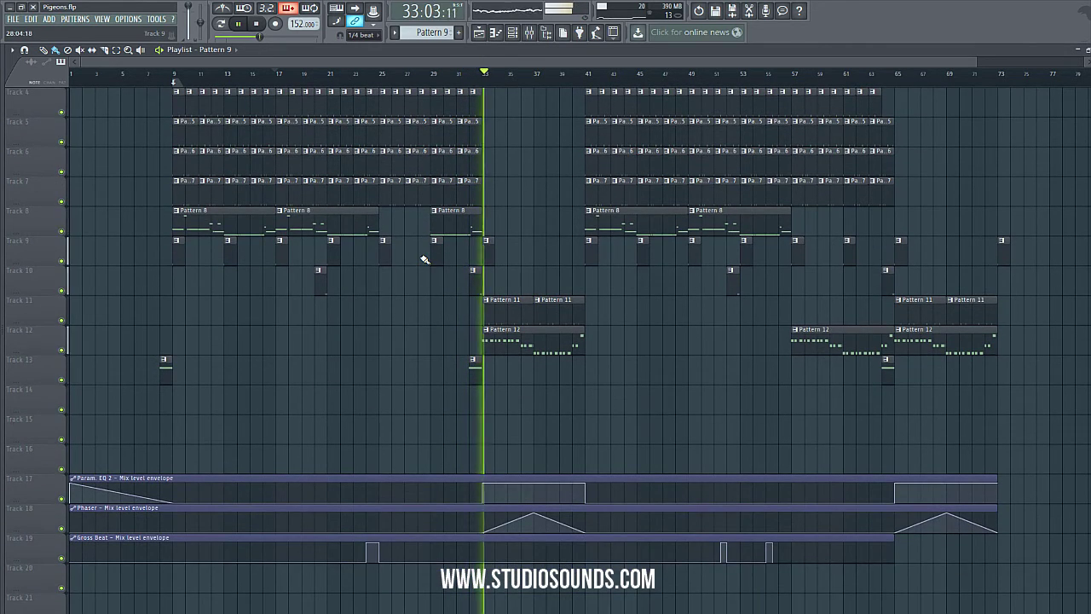
scroll(421, 336, up, 2)
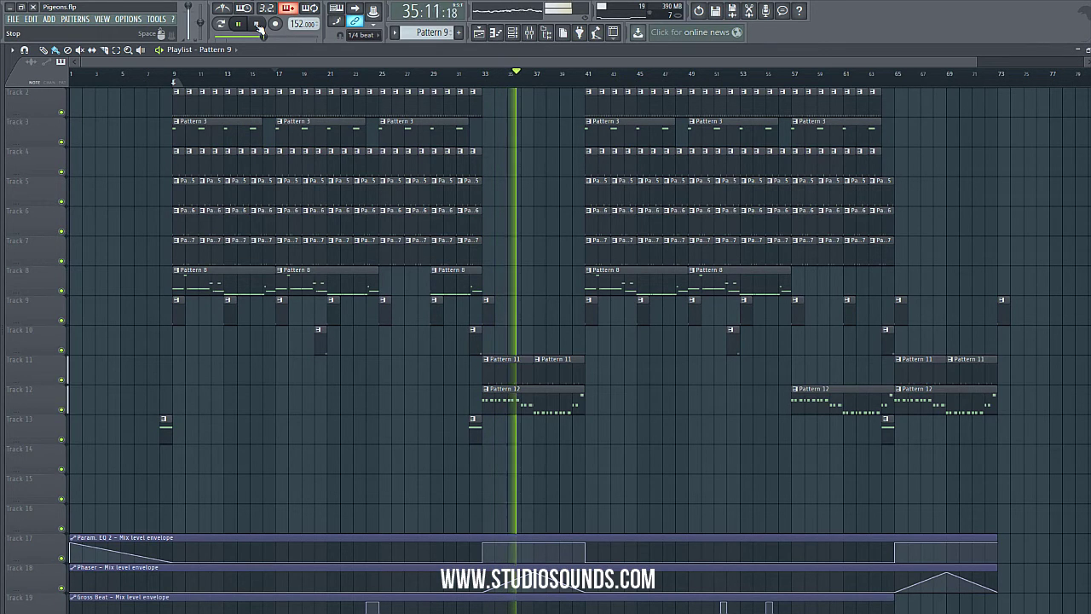
scroll(499, 275, up, 1)
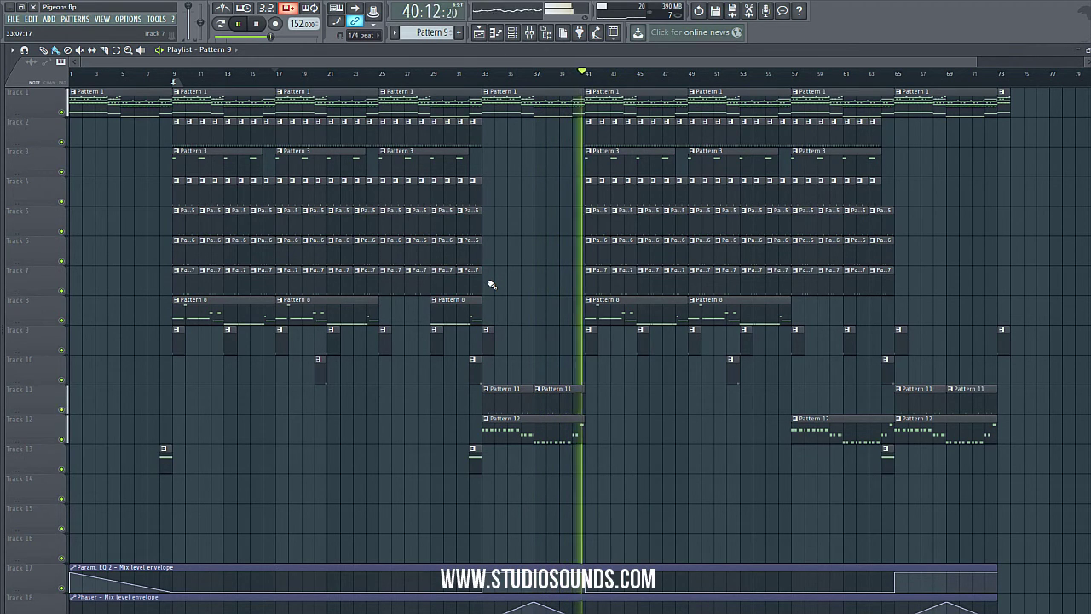
click(256, 24)
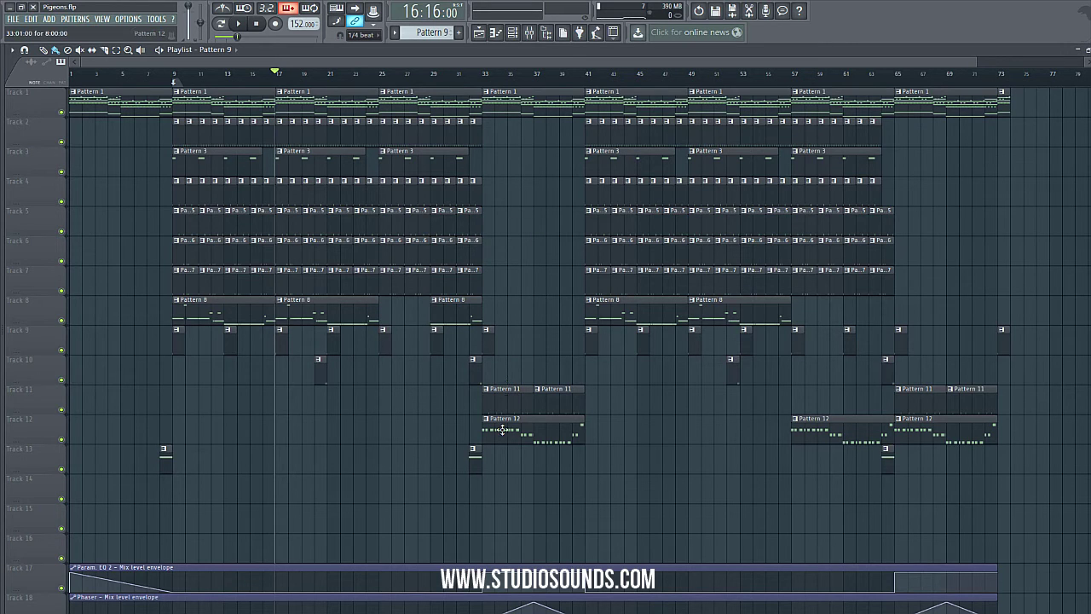
- Show Pattern 12's 808_Dist2_F channel settings and view its full bass line in the piano roll
click(1084, 49)
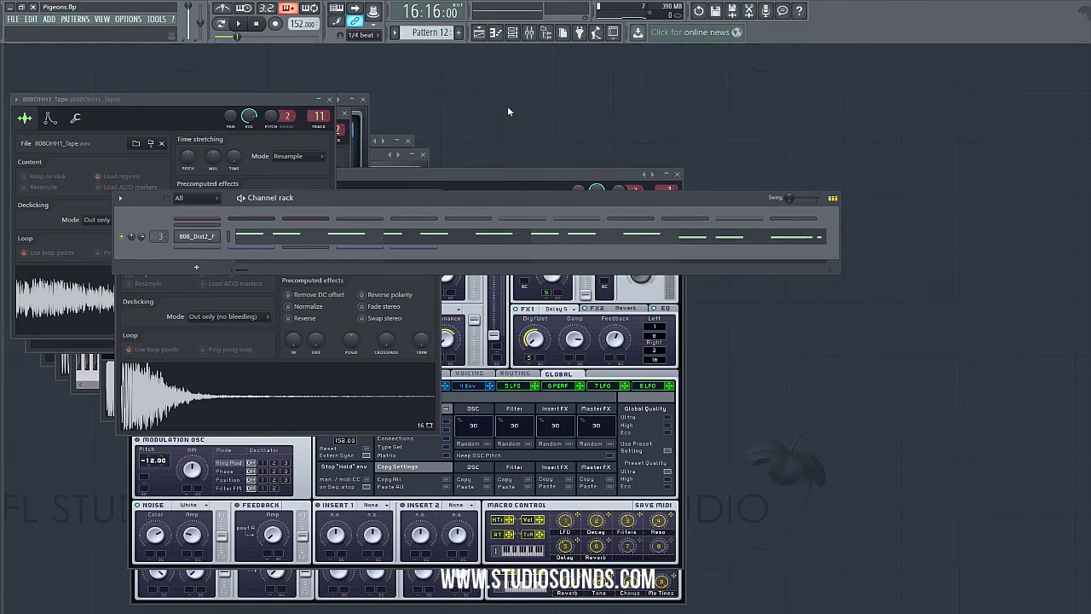
click(214, 237)
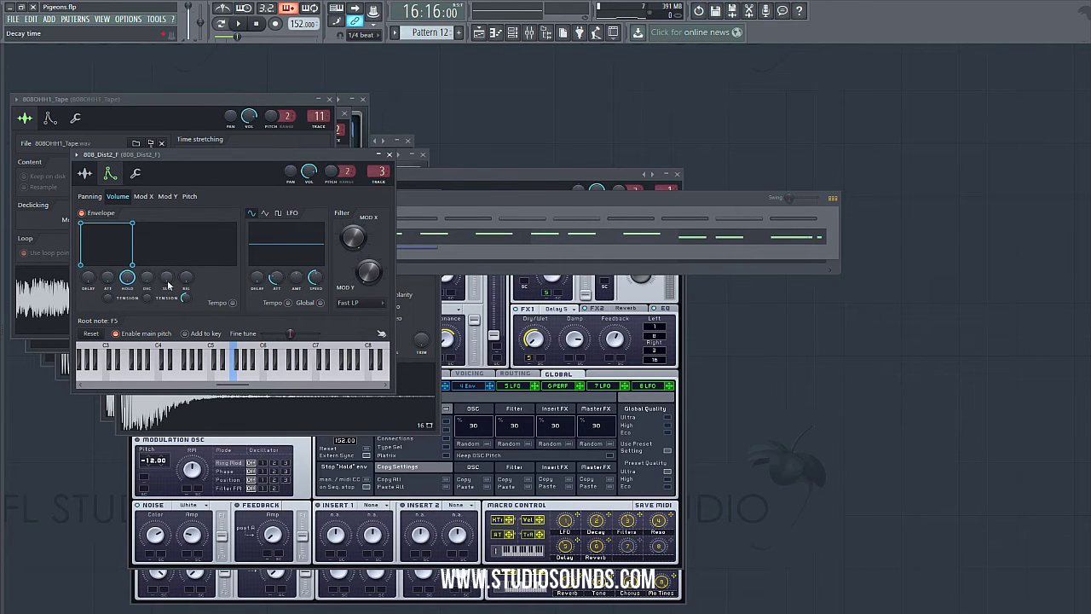
click(516, 237)
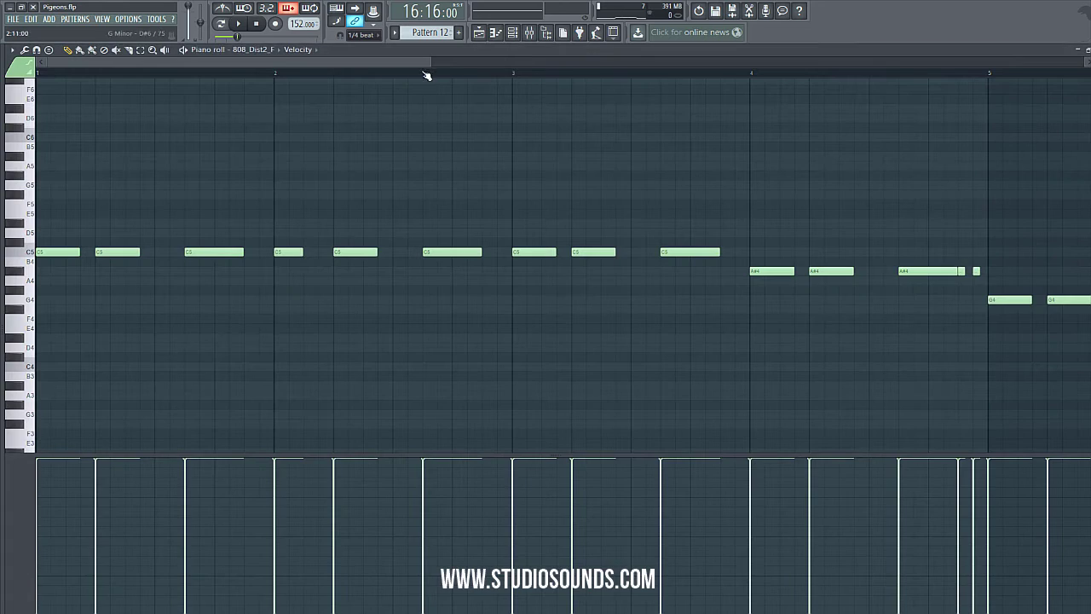
drag(431, 63, 1049, 102)
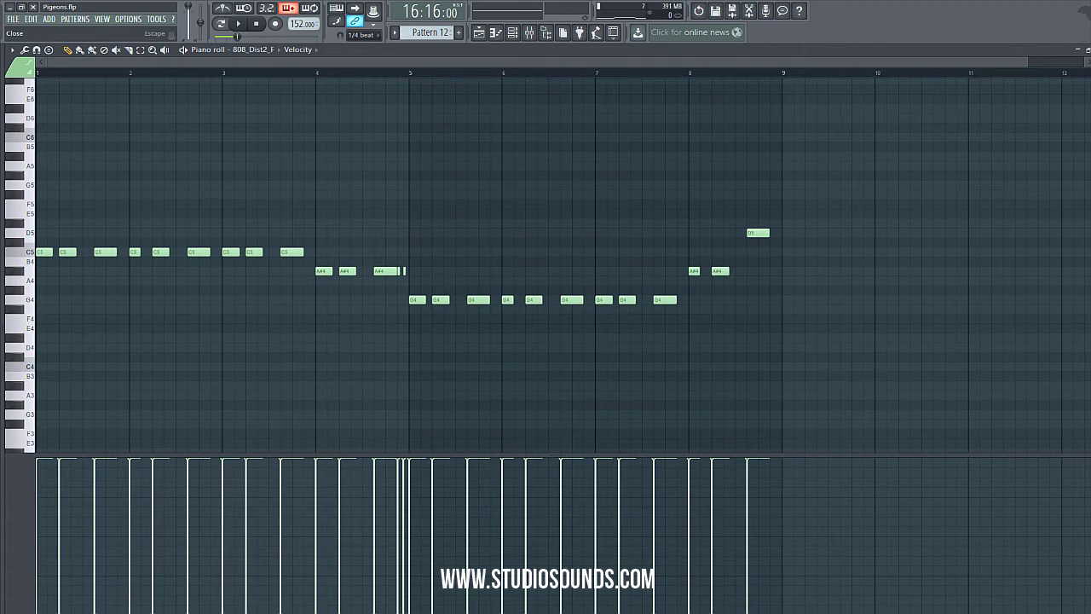
key(Escape)
- Switch to Pattern 11 from the playlist, play its Snares (31) steps in pattern mode, and stop the playback
click(479, 32)
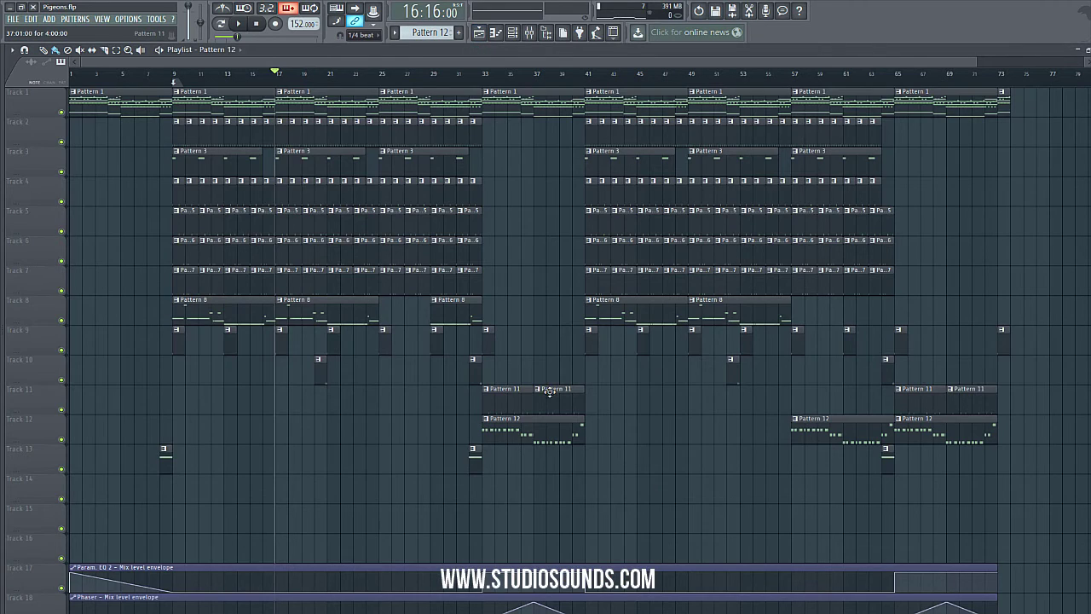
click(1090, 49)
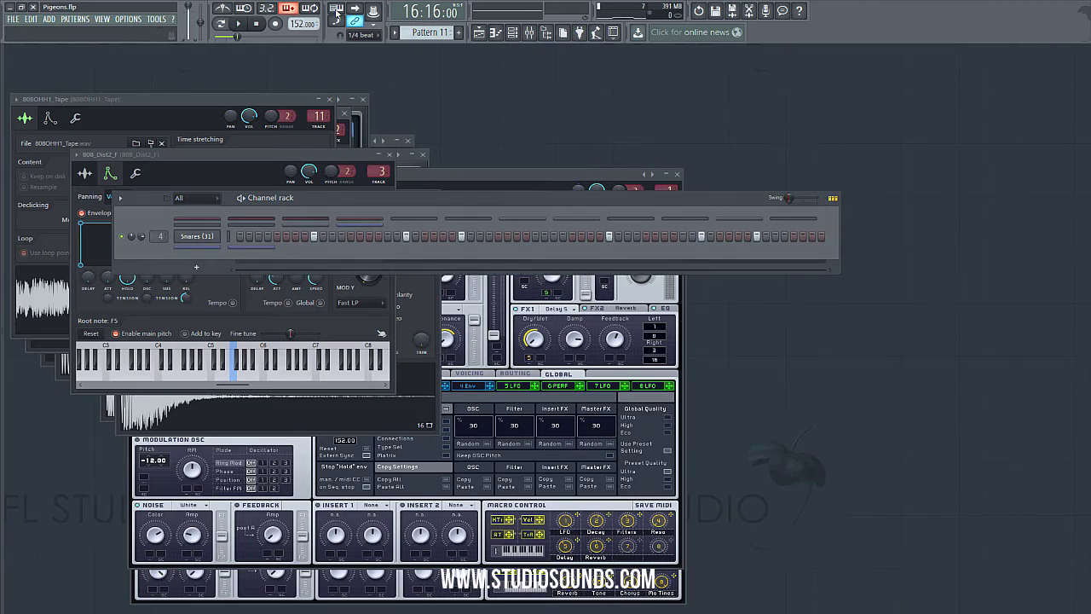
click(237, 24)
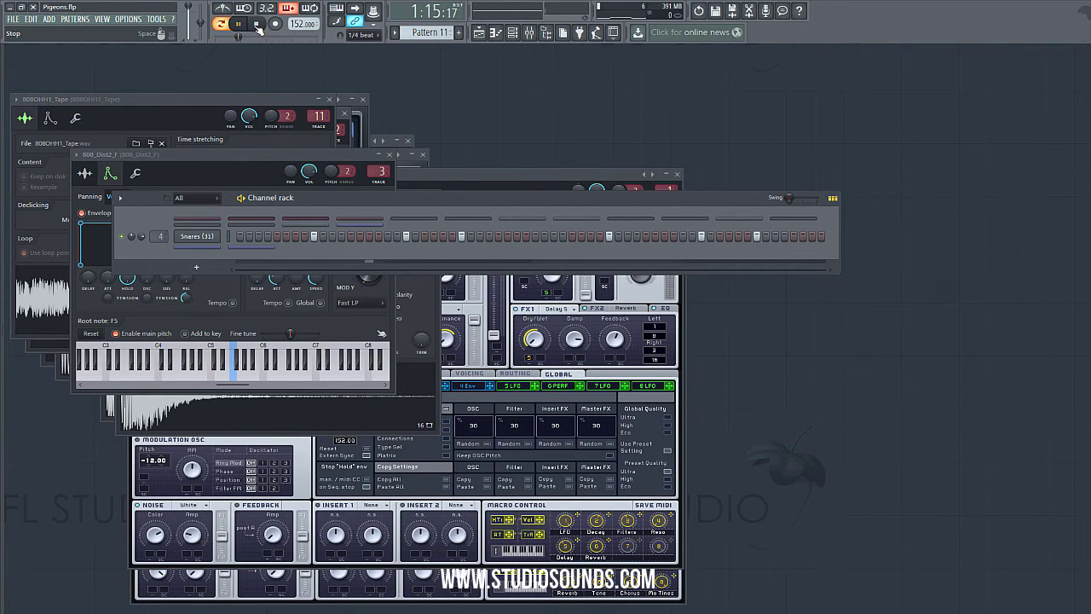
click(256, 24)
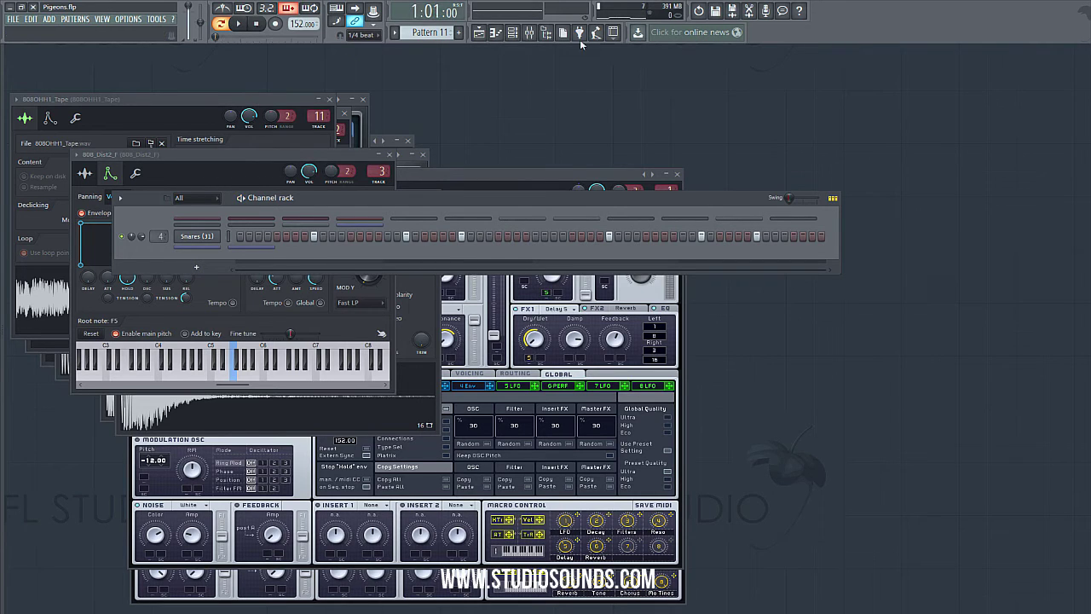
- Bring up the mixer and expand the channel rack to list every channel of the project
click(529, 32)
click(681, 228)
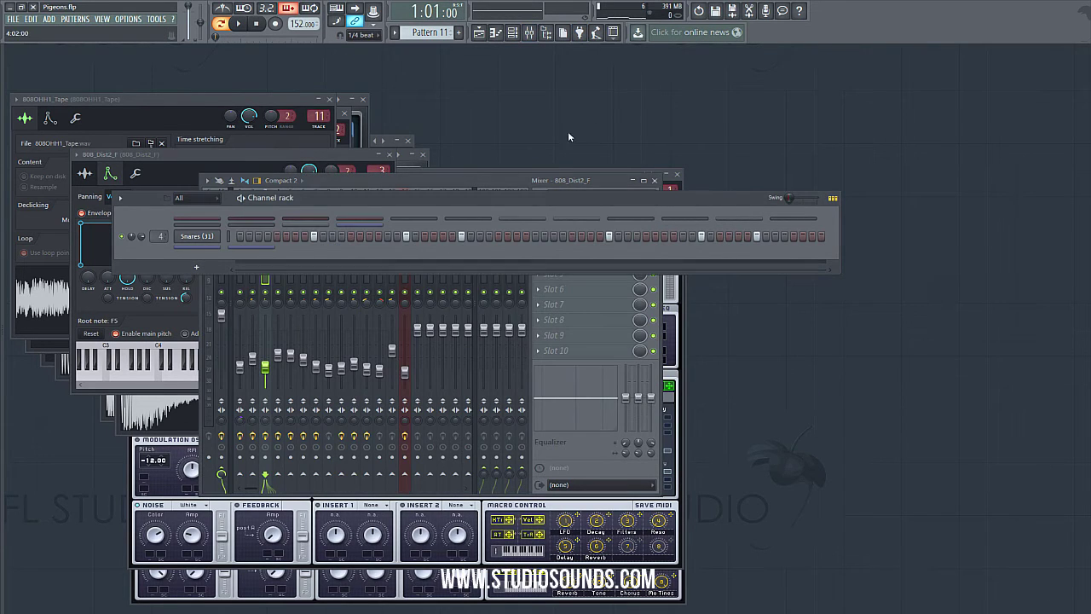
click(240, 225)
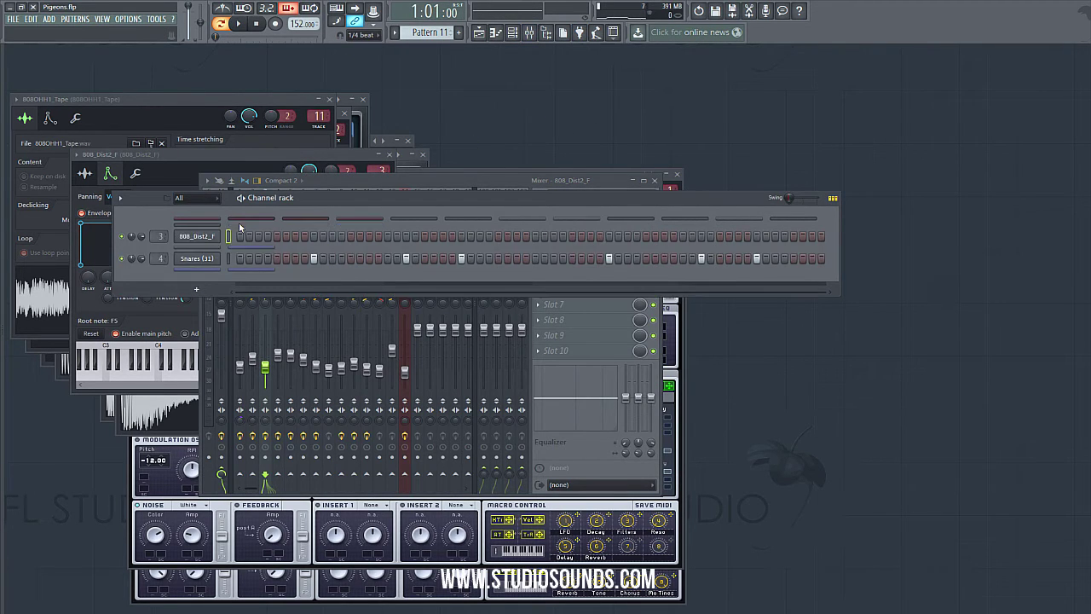
double_click(227, 237)
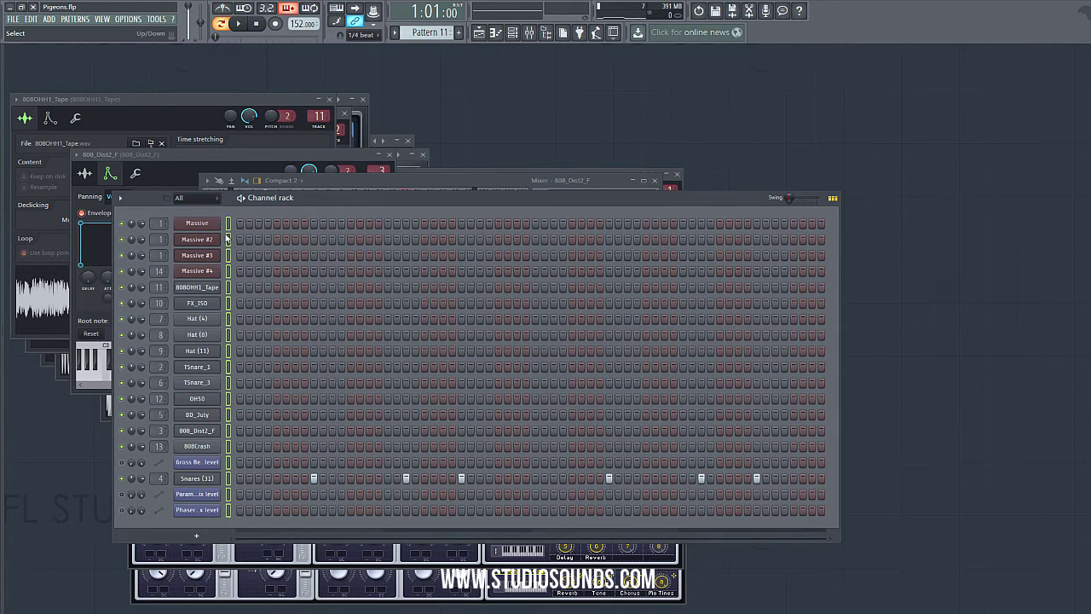
- View the settings of the Phaser, Param. EQ 2 and Gross Beat mix level automation channels one by one
click(125, 462)
click(189, 511)
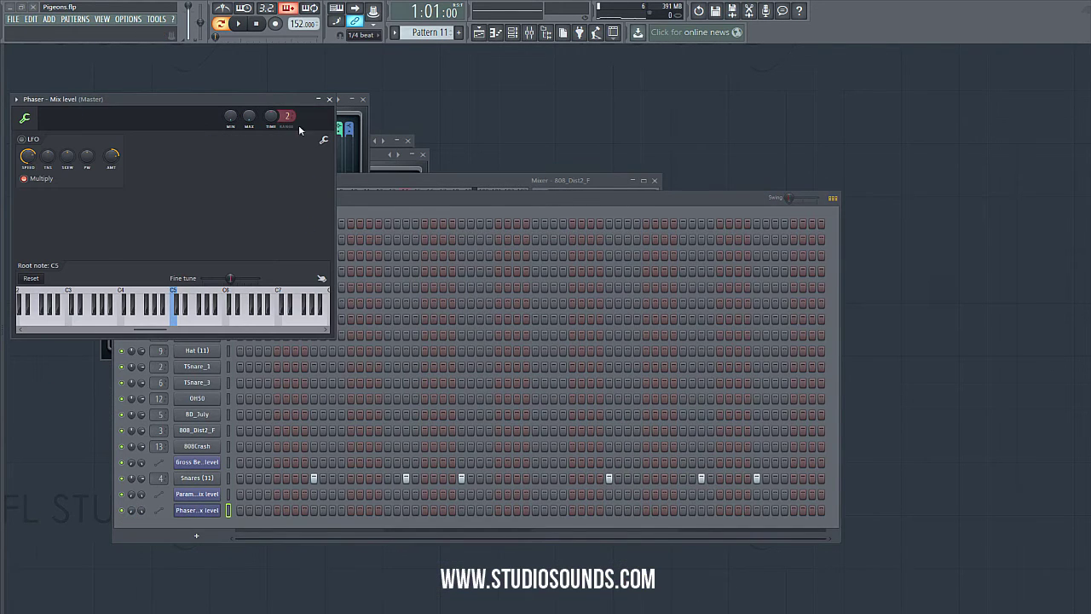
click(328, 100)
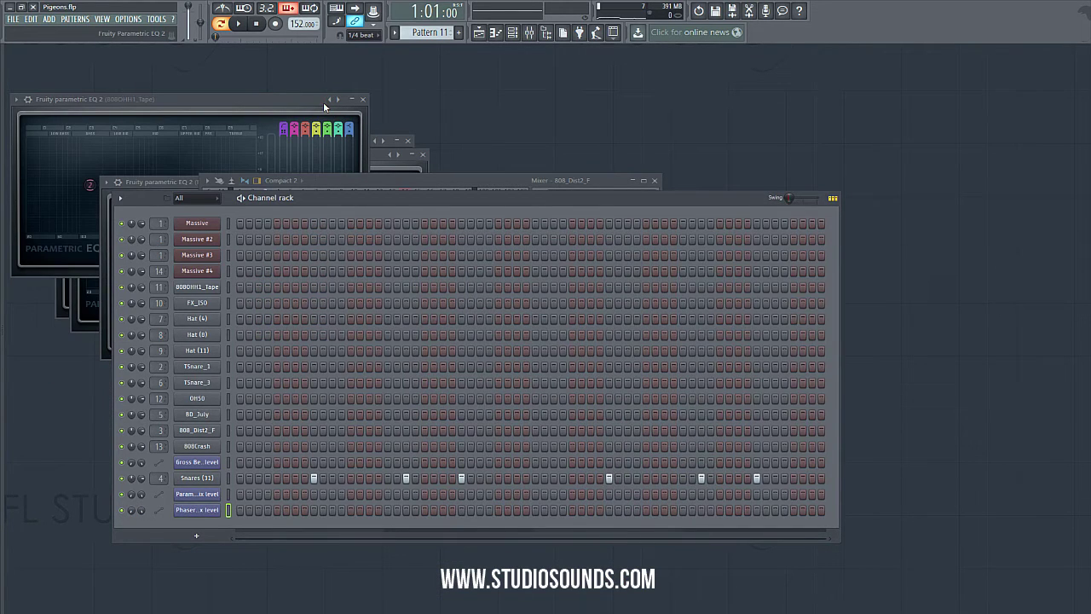
click(207, 496)
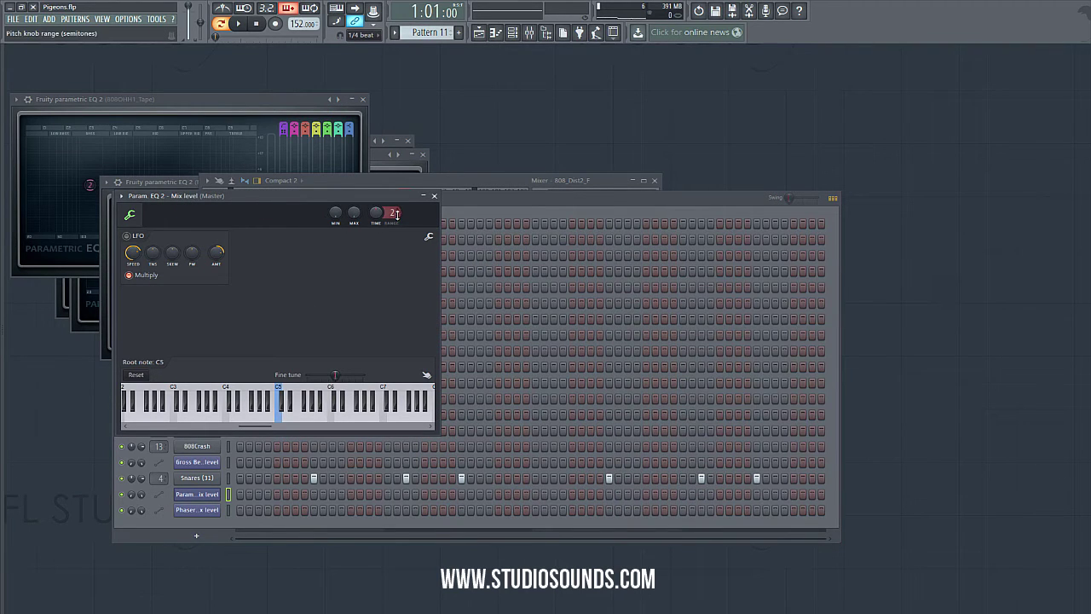
click(433, 197)
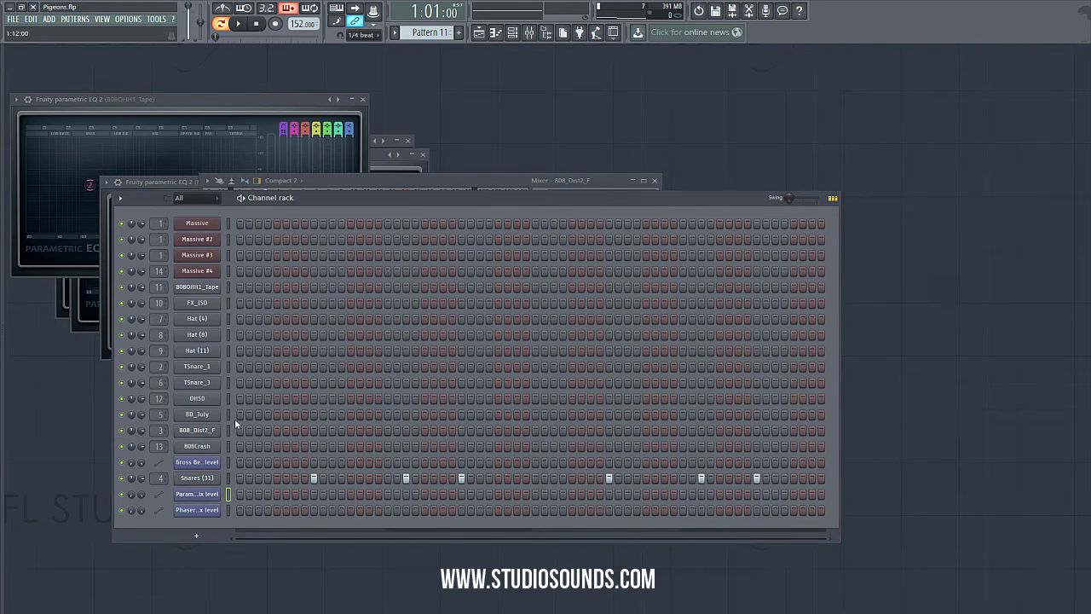
click(209, 466)
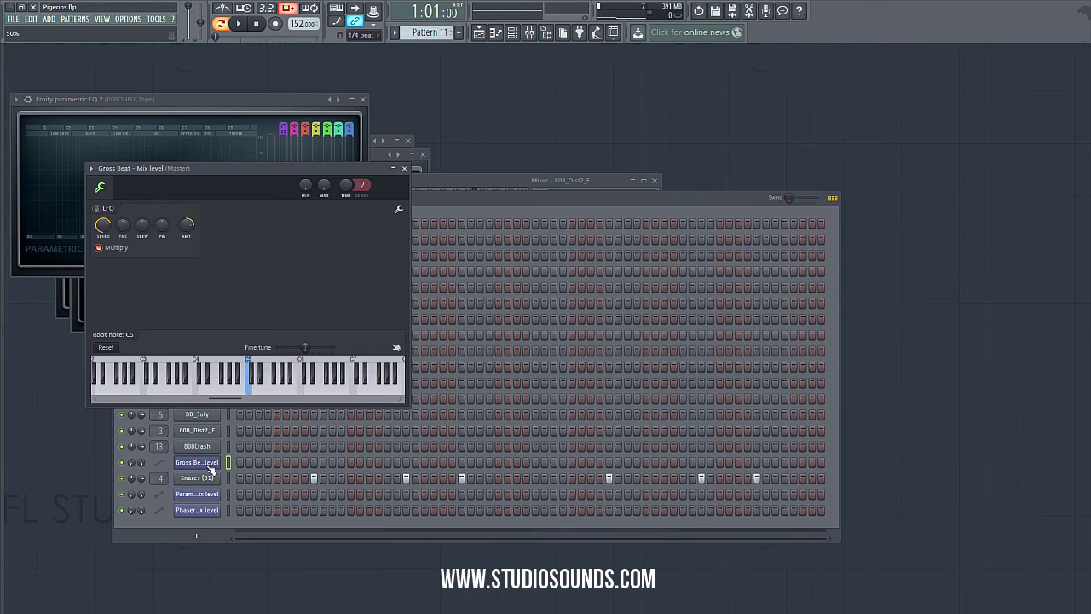
- Show the playlist's automation tracks, play the arrangement in song mode from bar 23, and stop it
click(490, 33)
scroll(336, 309, down, 4)
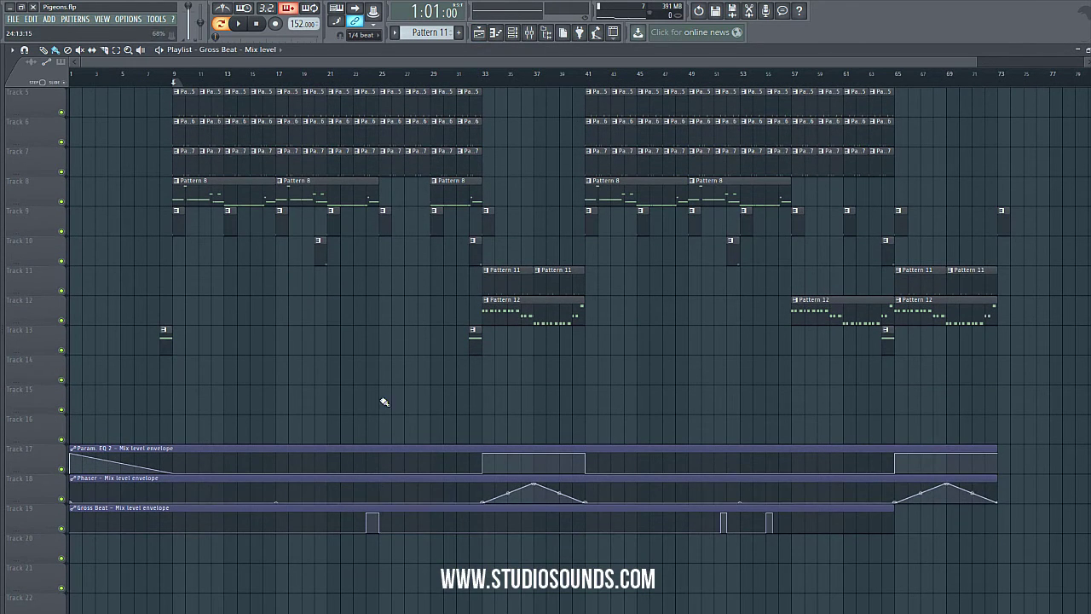
drag(360, 74, 355, 75)
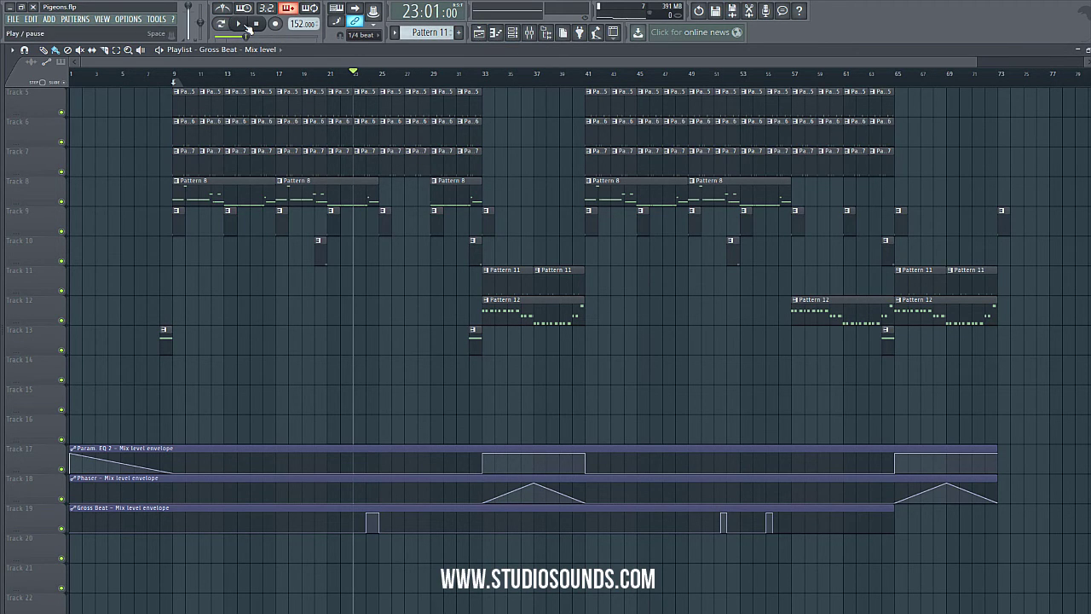
click(243, 27)
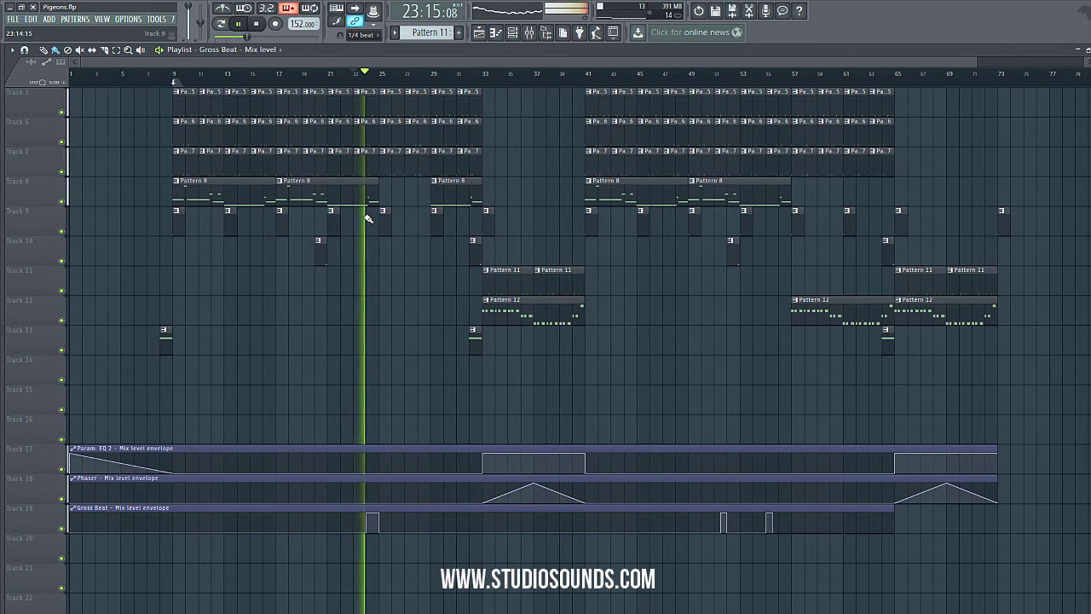
key(space)
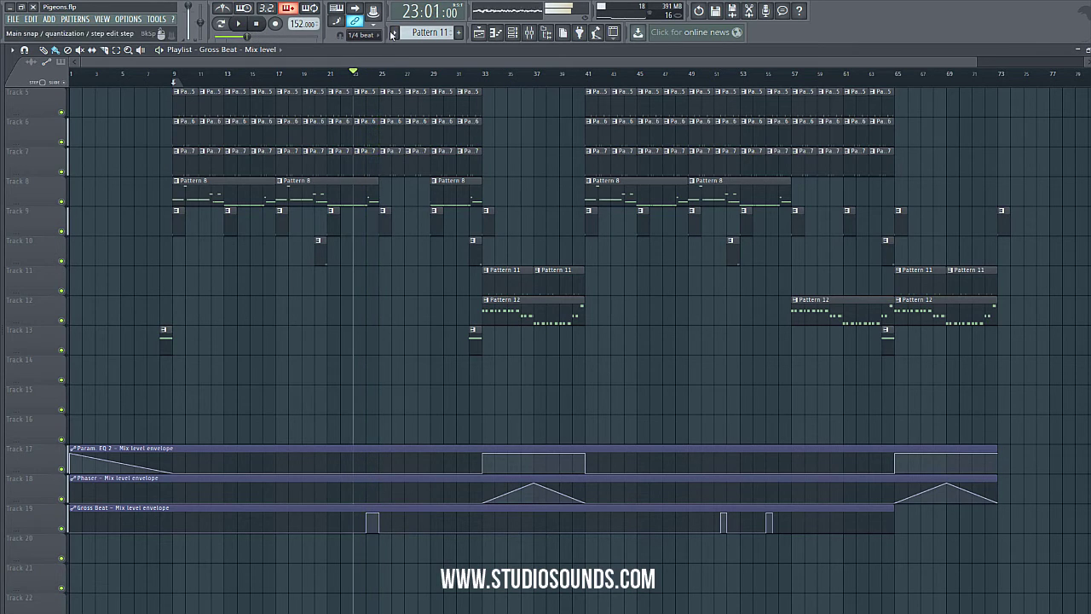
- View the Master track's effects in the mixer and play the arrangement from just before bar 23 through the Gross Beat automation
click(528, 34)
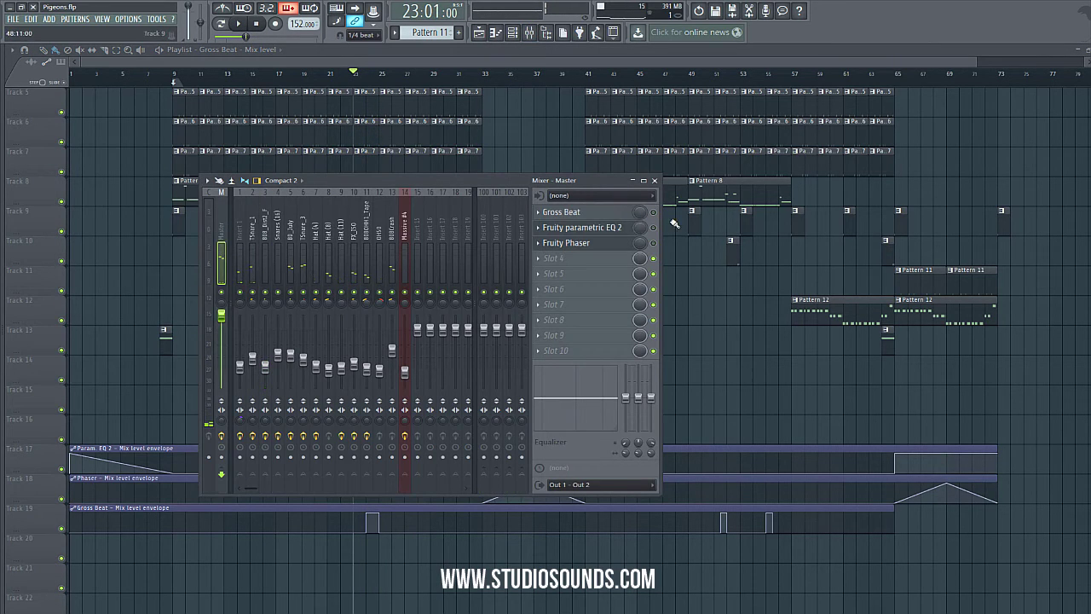
click(356, 88)
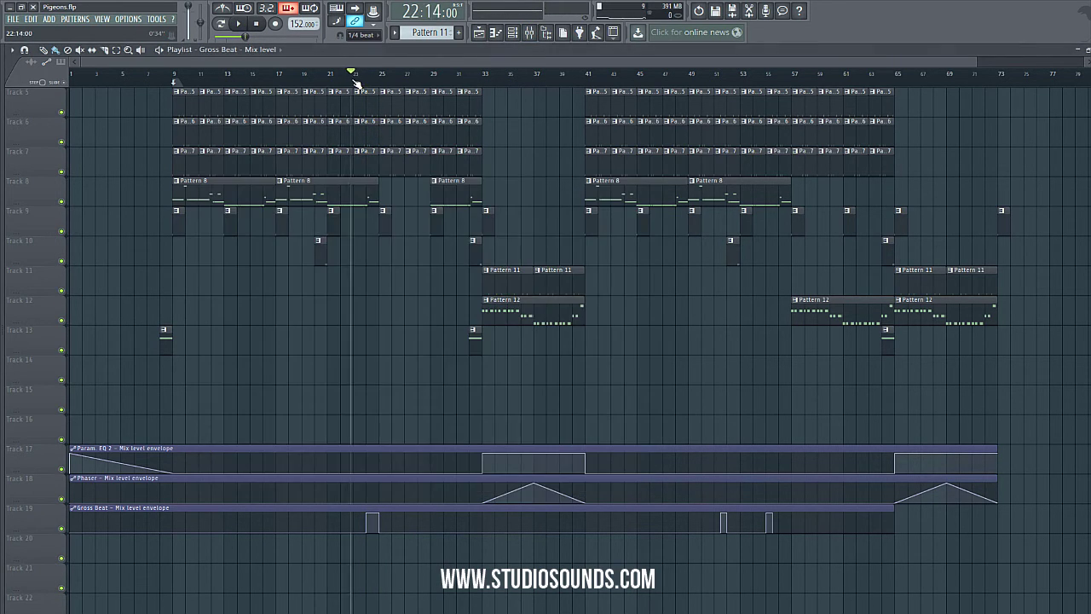
key(space)
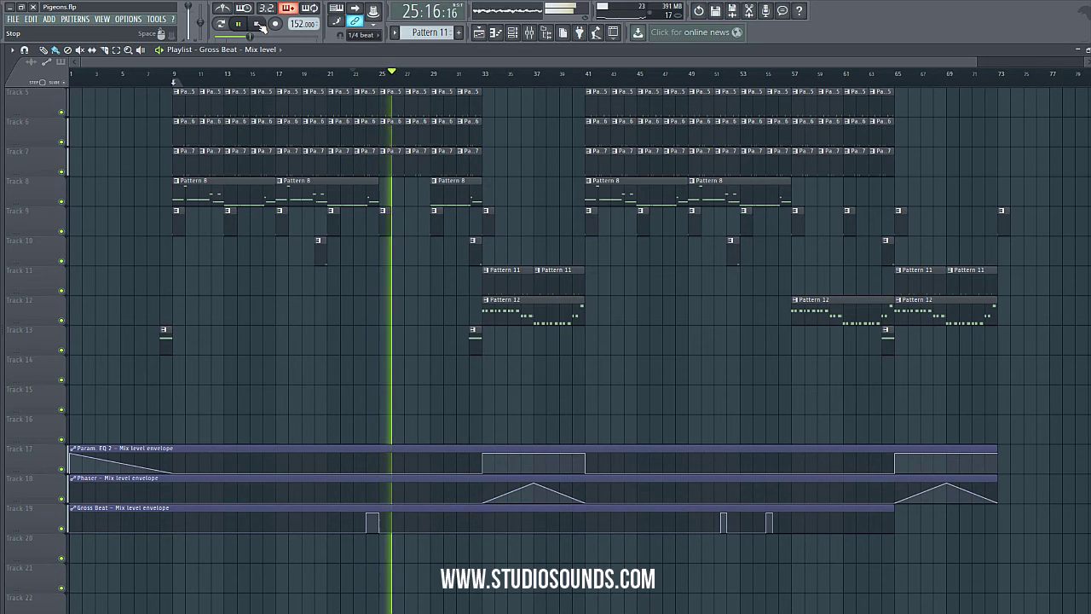
- Play the arrangement from about bar 33 through the EQ and Phaser automation, and stop the playback
click(480, 76)
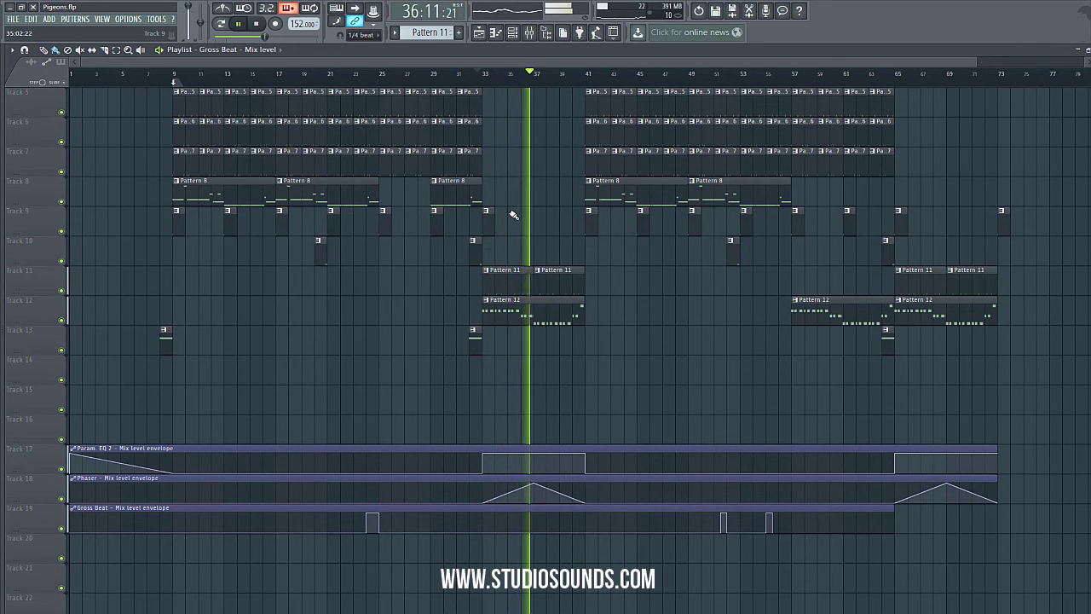
click(256, 23)
scroll(308, 322, up, 4)
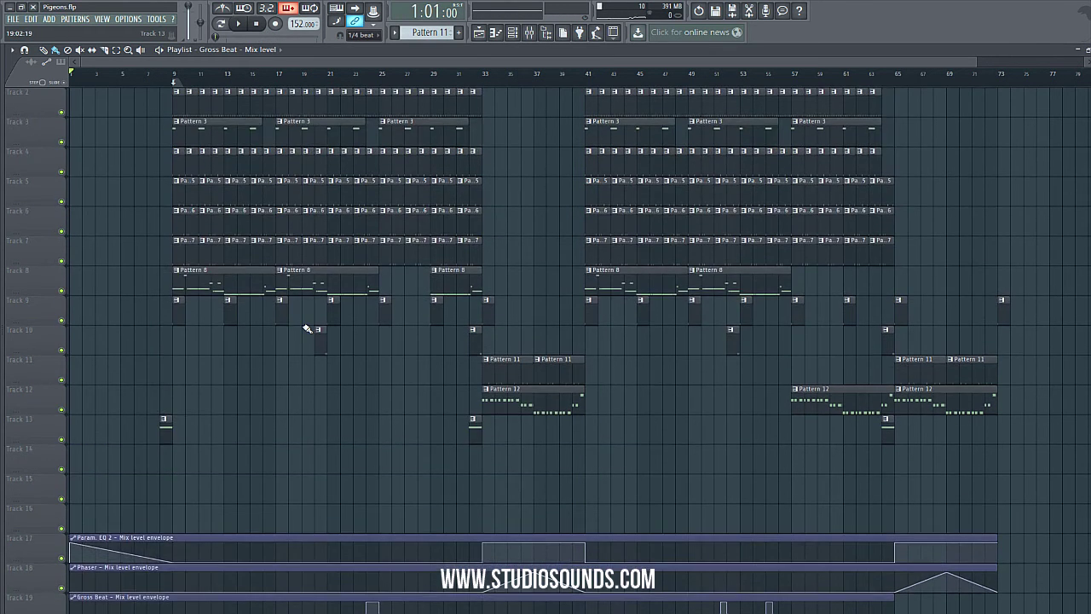